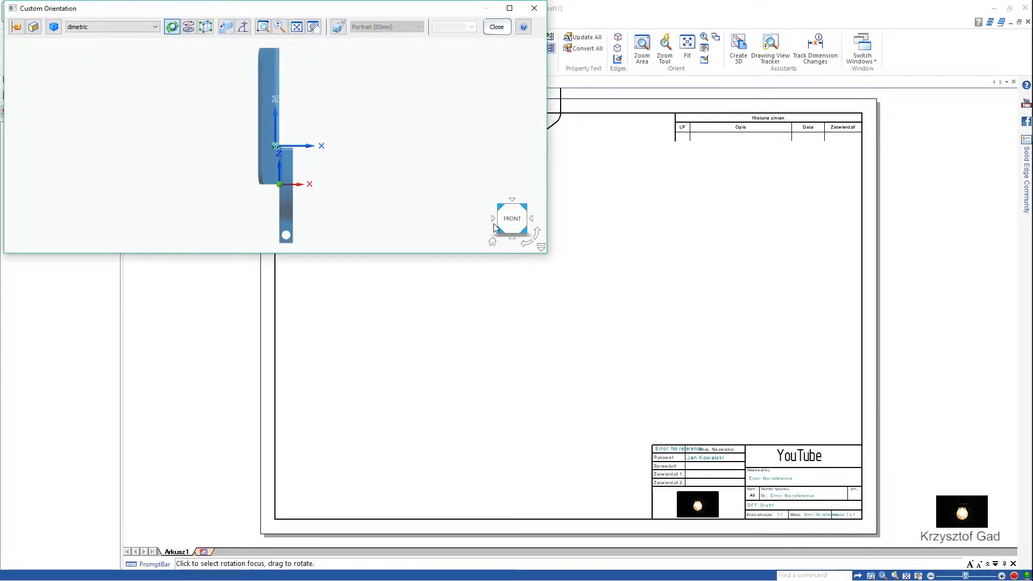
Set the assembly view's custom orientation to LEFT and accept the user-defined primary view in the drawing view layout.
left_click(495, 219)
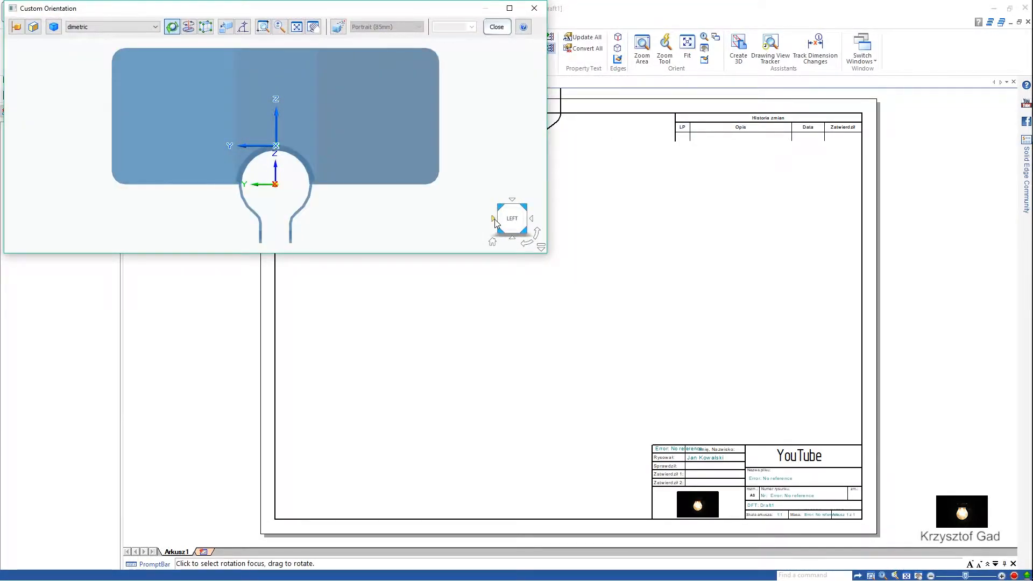
left_click(496, 26)
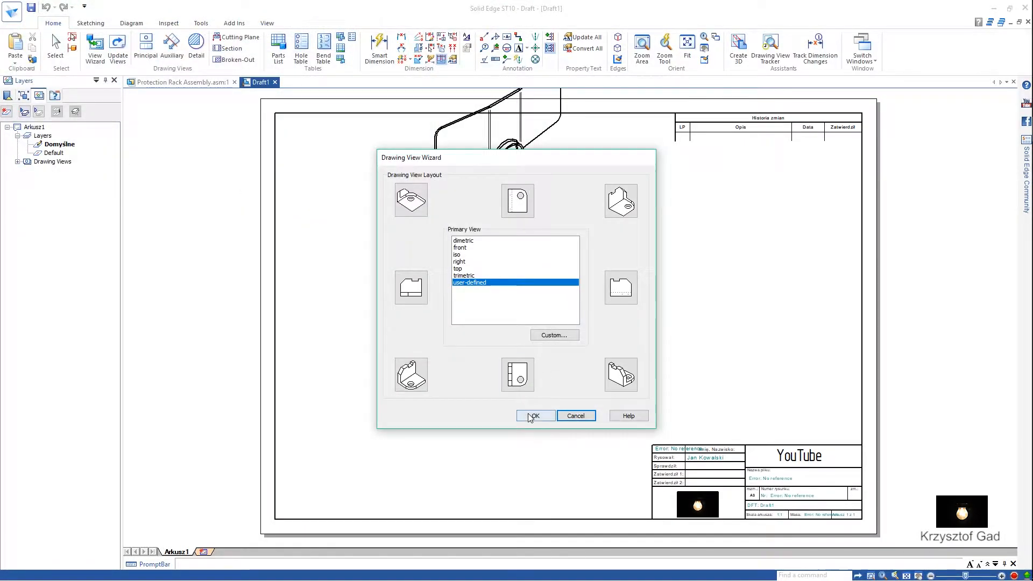
left_click(532, 416)
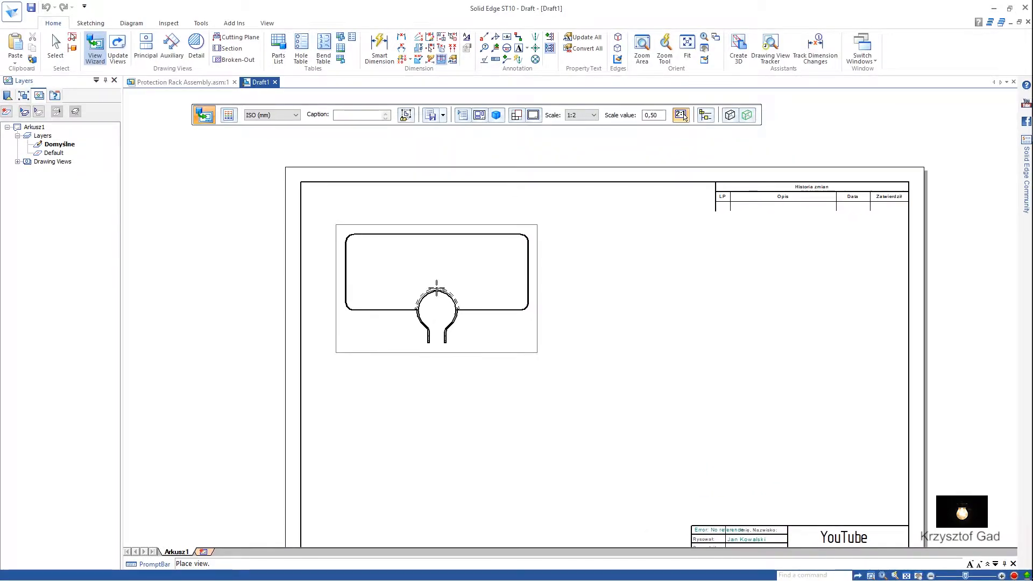
Place the assembly's primary view at 1:2 scale in the sheet's upper-left area and add a projected side view to its right.
left_click(431, 285)
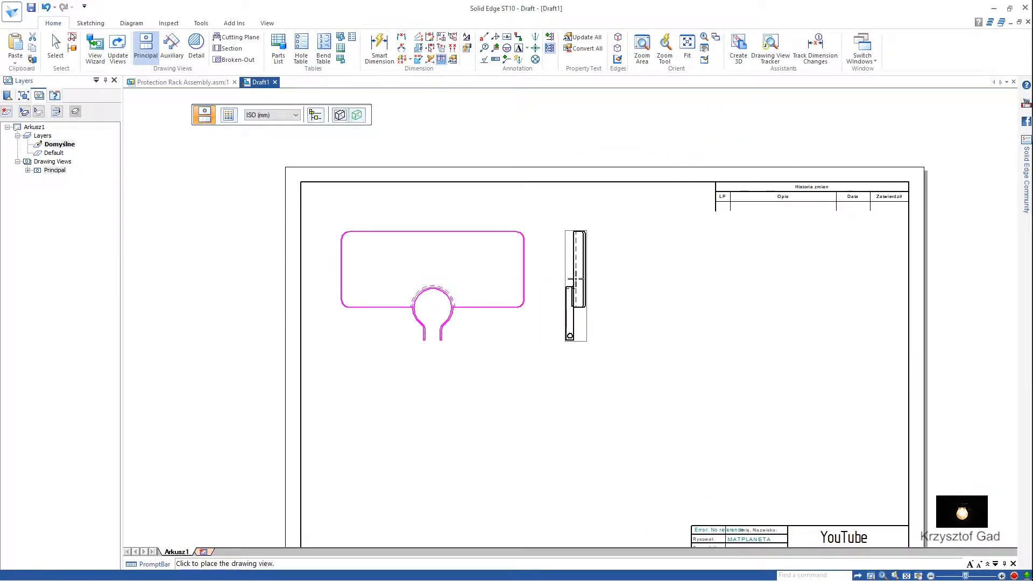
left_click(576, 279)
right_click(537, 330)
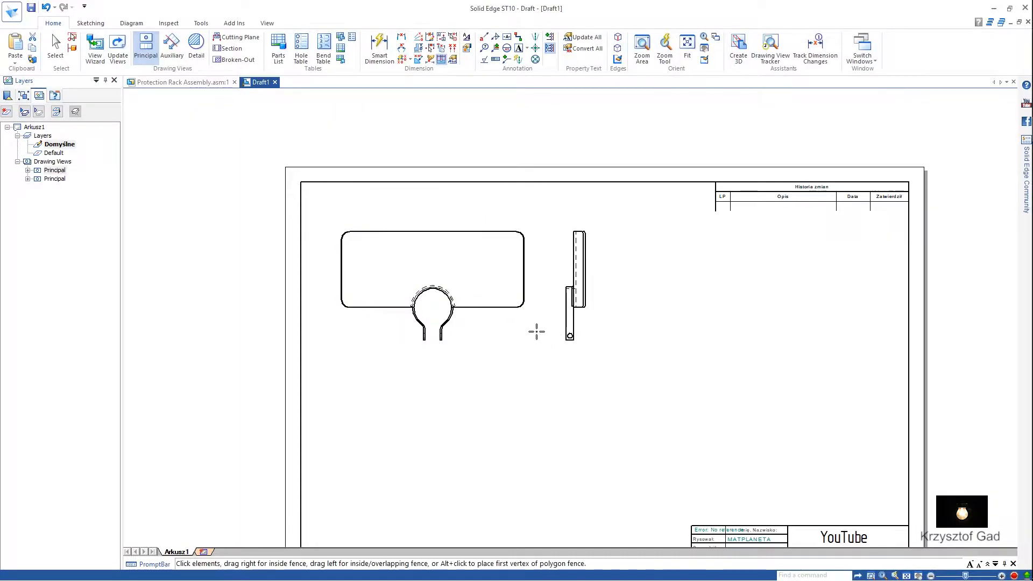
Turn on the tangent edge style for all parts in the primary view of the assembly.
scroll(532, 327, "up", 3)
right_click(624, 326)
left_click(655, 570)
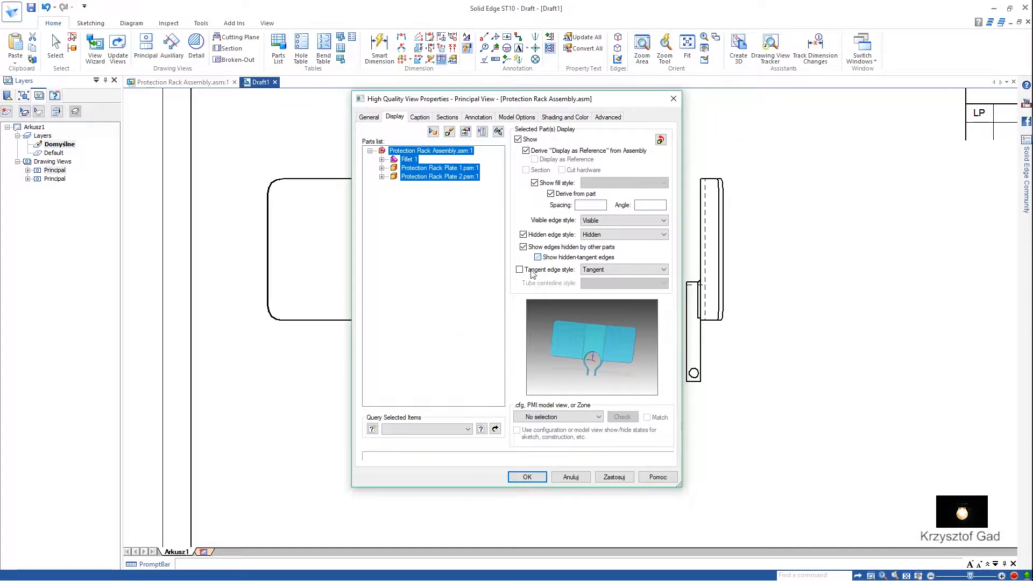
left_click(528, 478)
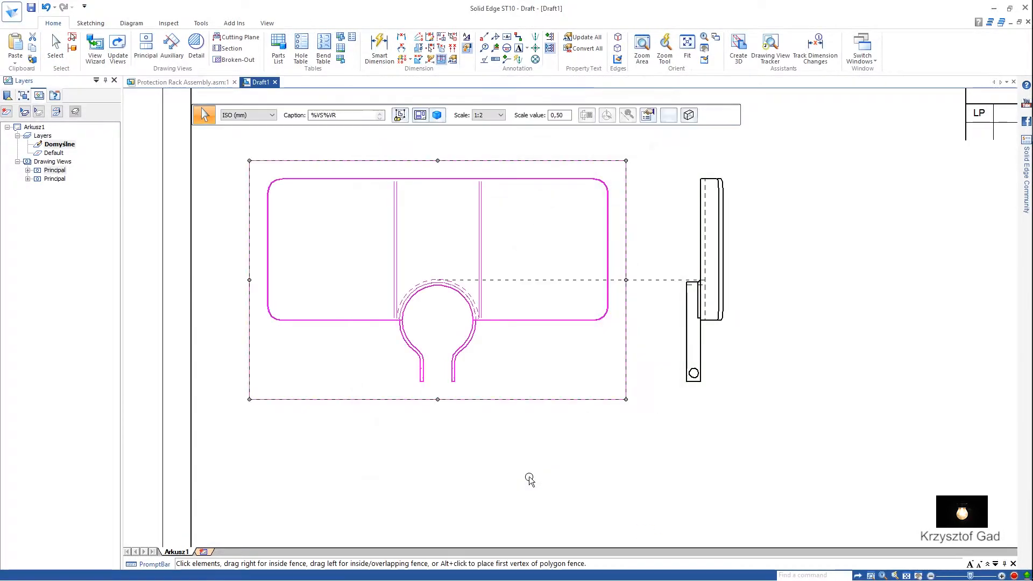
left_click(627, 128)
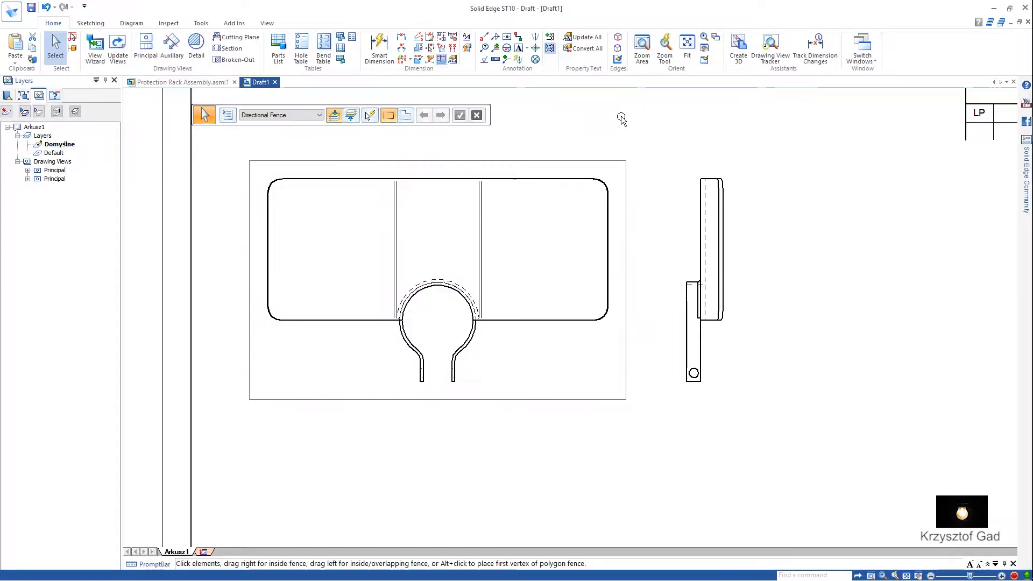
Add a center mark with a text scale of 2,00 to the round clamp arc in the primary view.
left_click(535, 48)
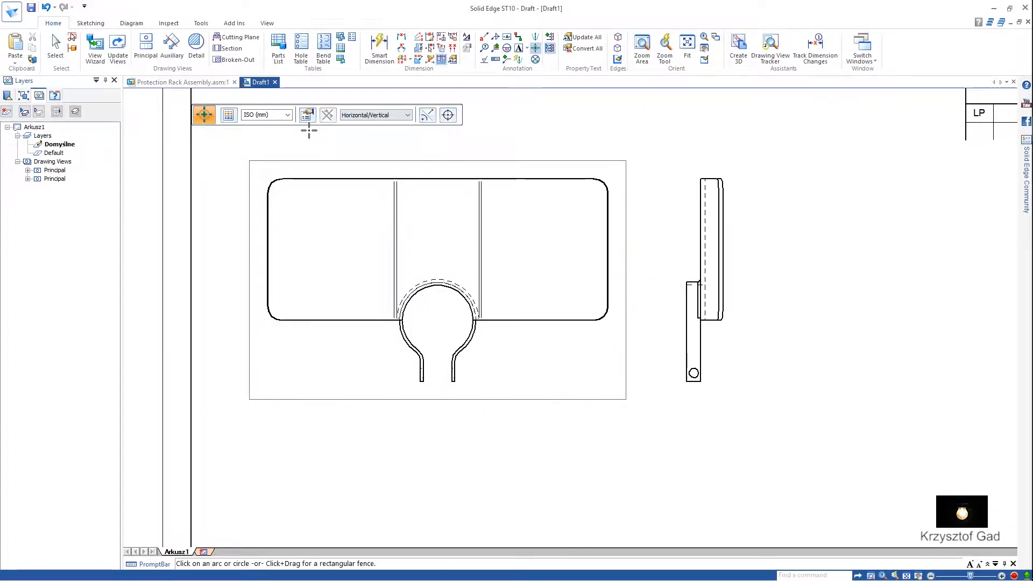
left_click(307, 117)
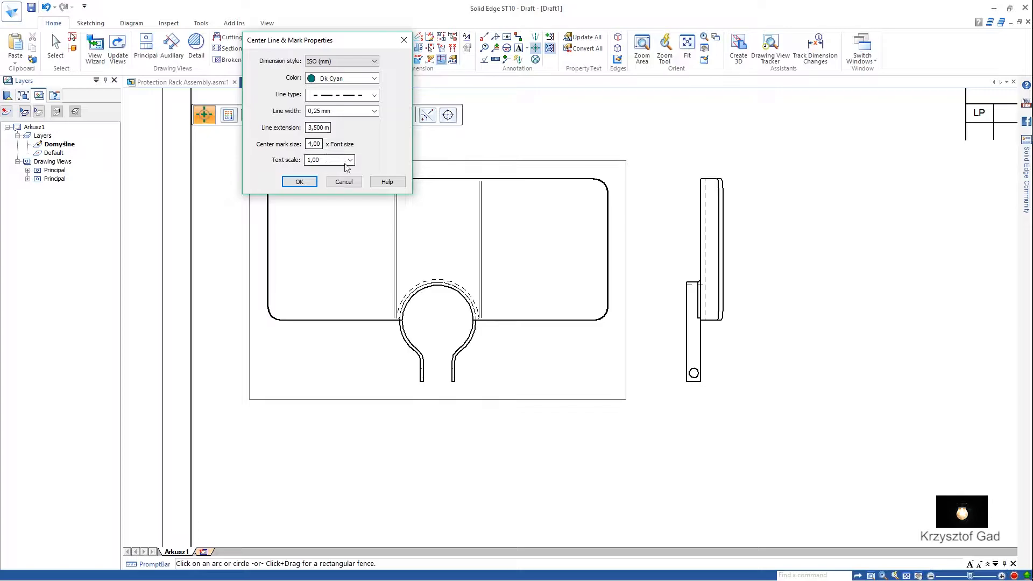
left_click(328, 177)
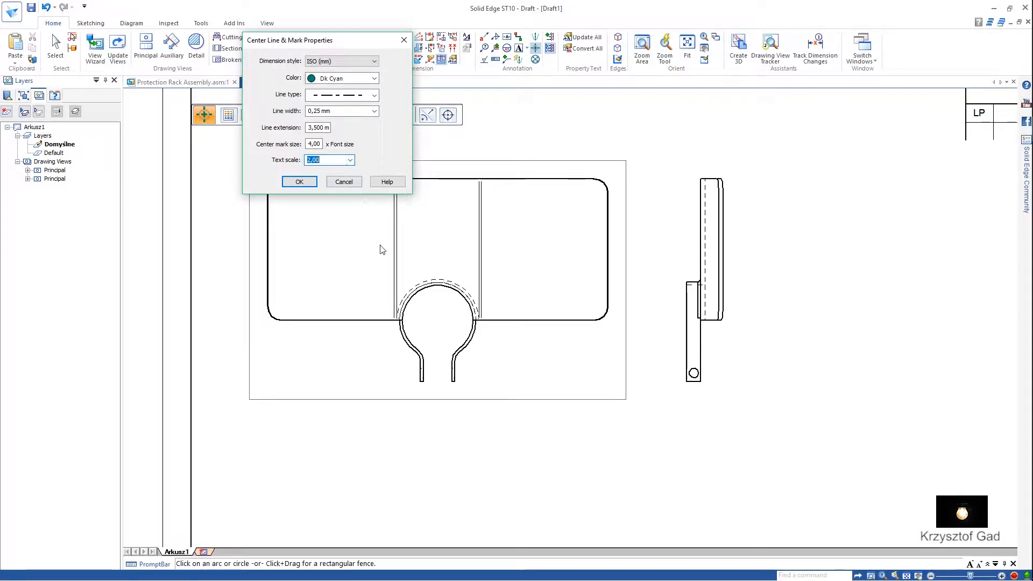
left_click(300, 181)
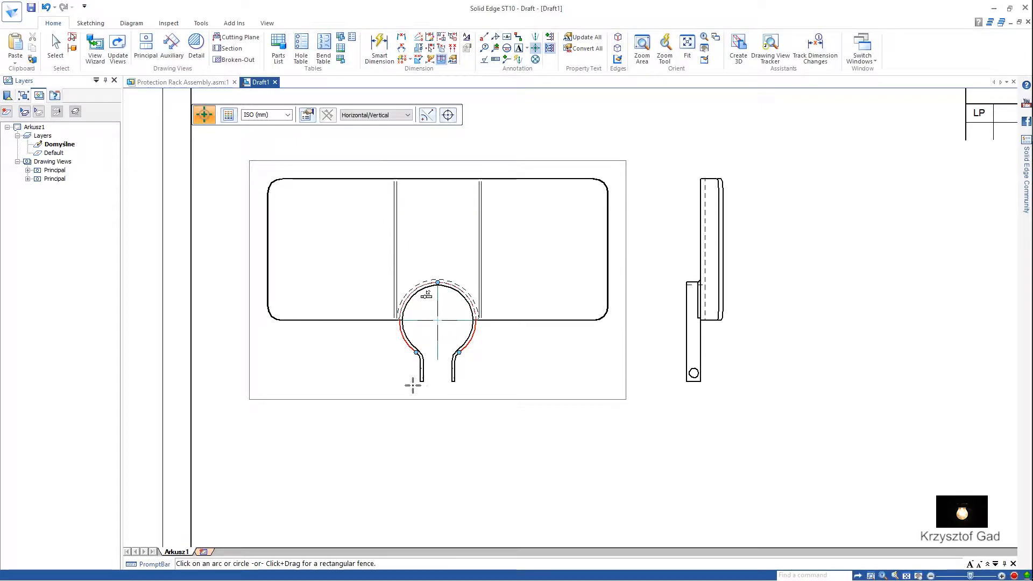
key("Escape")
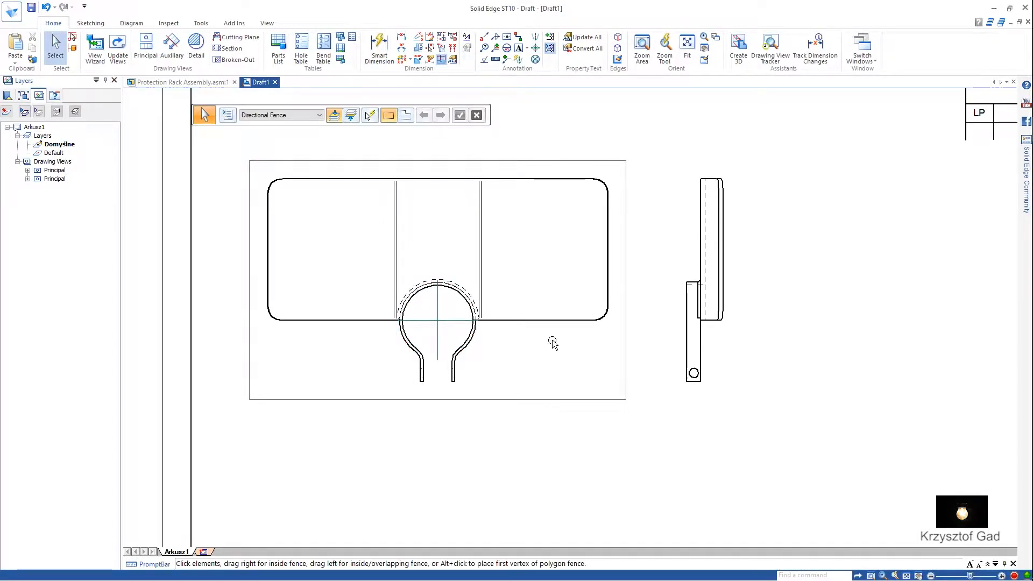
Set the center mark text scale to 1,00 and add a center mark to the small hole in the side view.
left_click(535, 48)
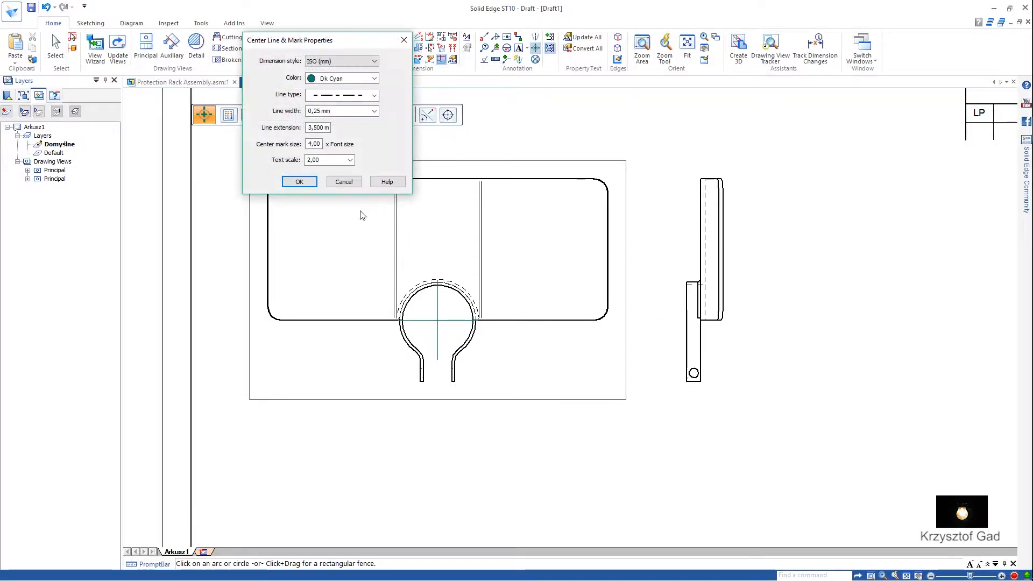
left_click(351, 160)
left_click(348, 172)
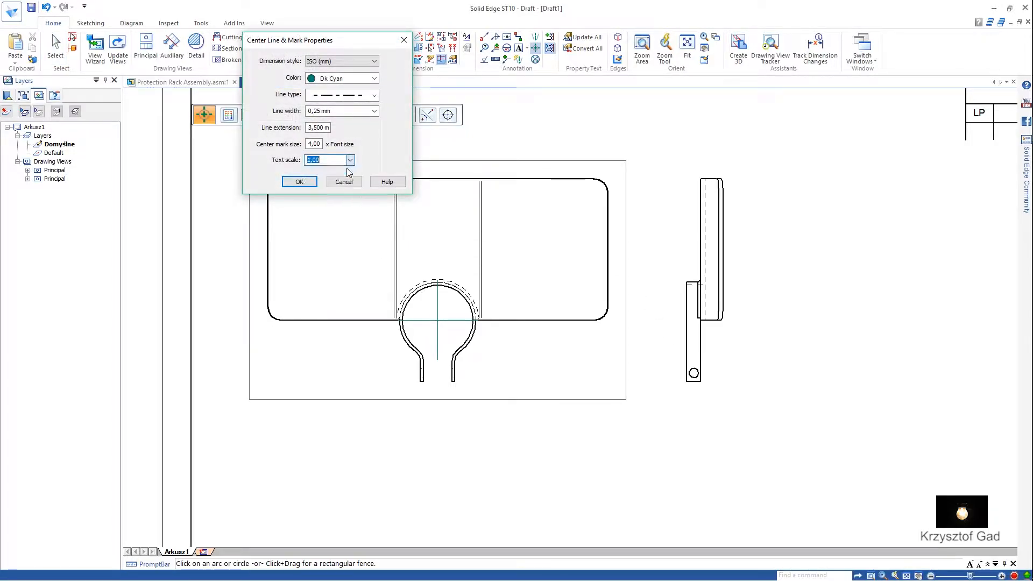
left_click(314, 182)
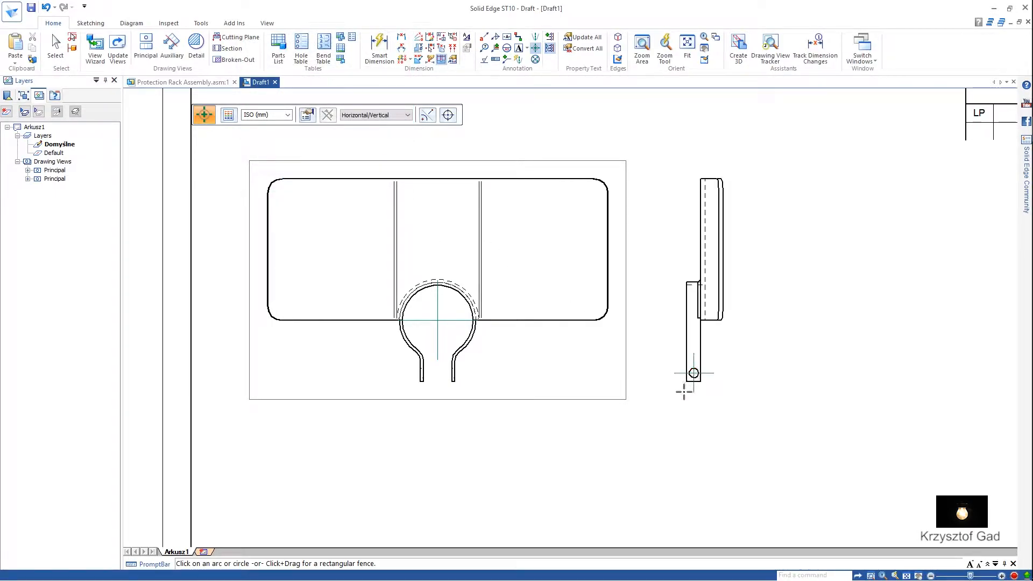
Dimension the plate's overall width between its two vertical outer edges, placing the dimension above the primary view.
scroll(617, 340, "up", 3)
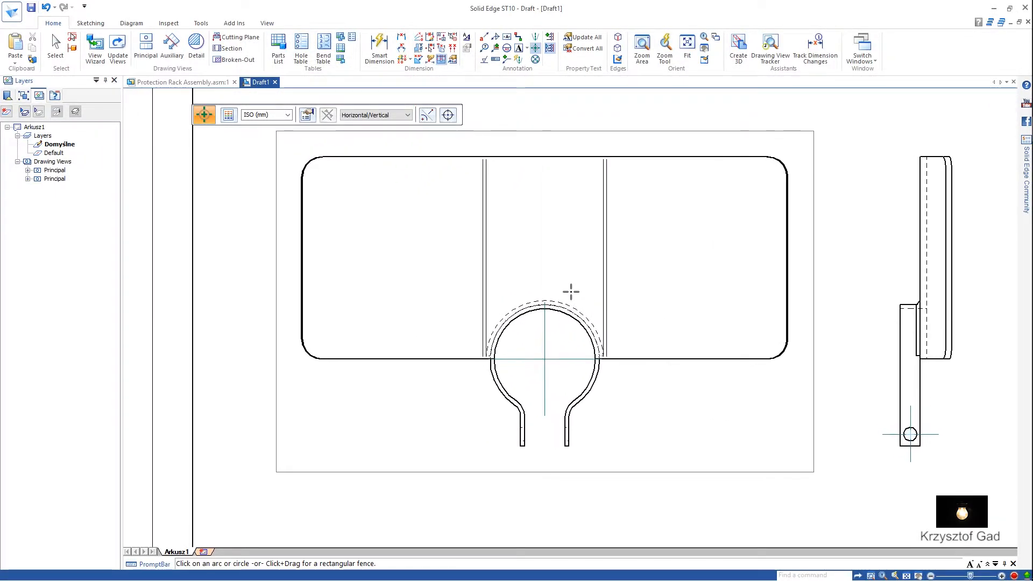
left_click(379, 47)
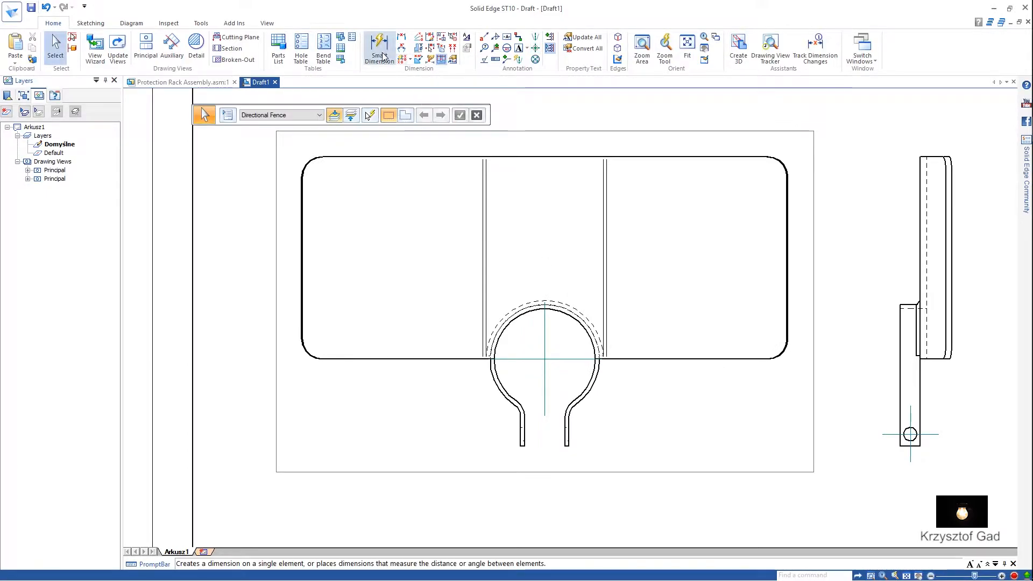
scroll(343, 143, "up", 1)
scroll(343, 143, "up", 2)
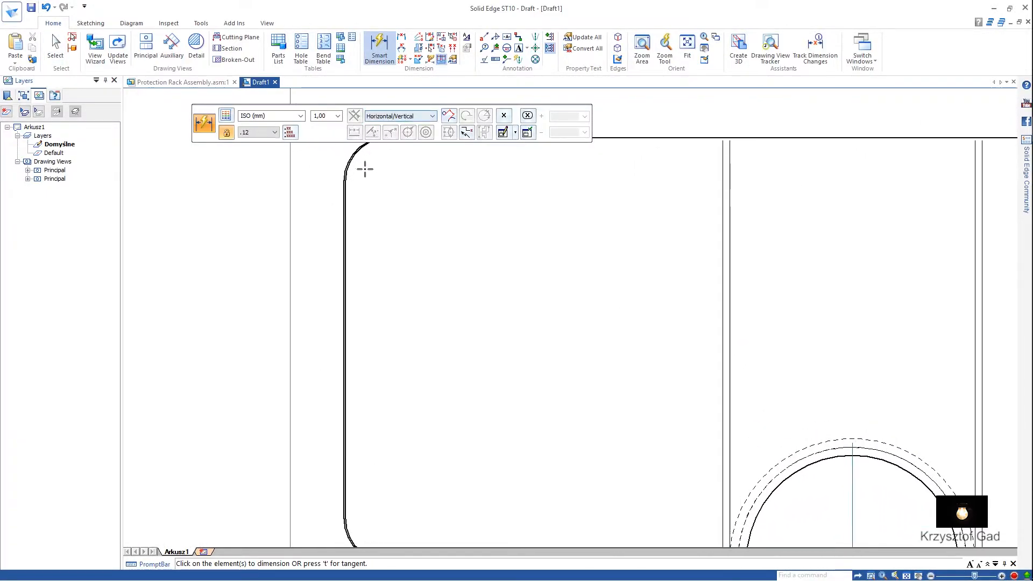
left_click(344, 198)
scroll(376, 217, "right", 5)
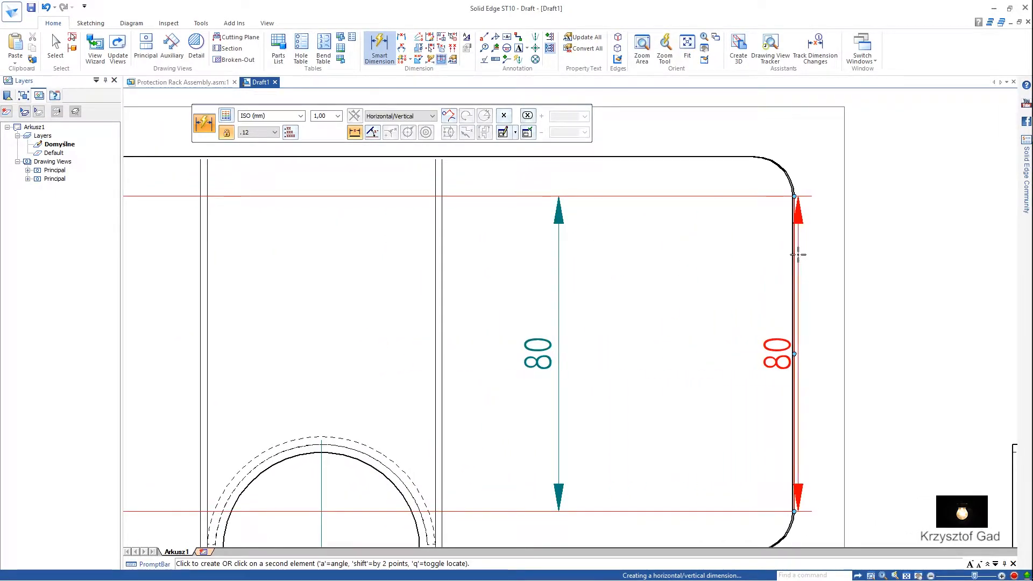
left_click(795, 250)
scroll(772, 237, "down", 4)
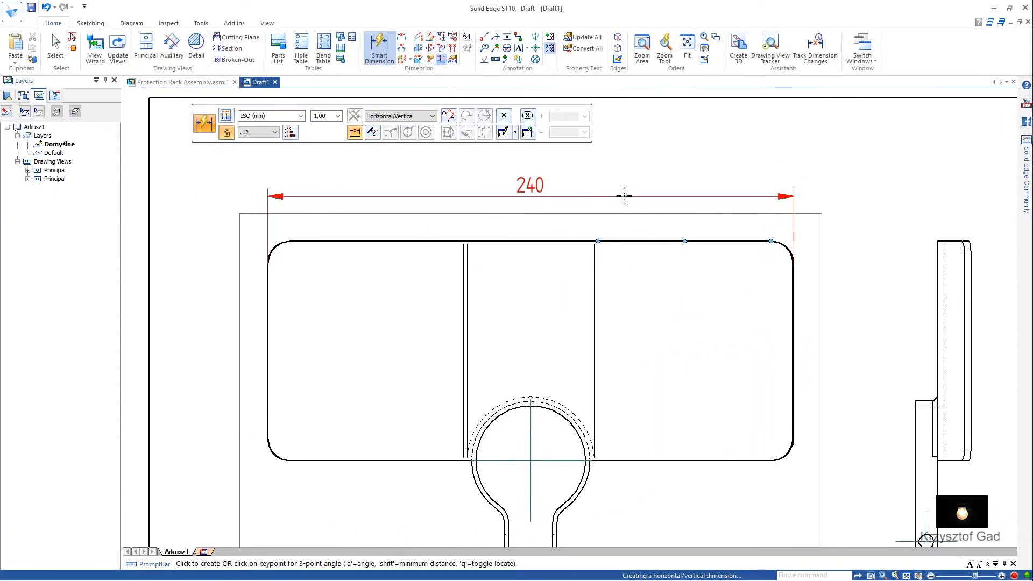
left_click(617, 200)
Dimension the plate's height between its upper and lower edges, placing the dimension to the left of the primary view.
middle_click_drag(361, 229, 472, 215)
left_click(452, 225)
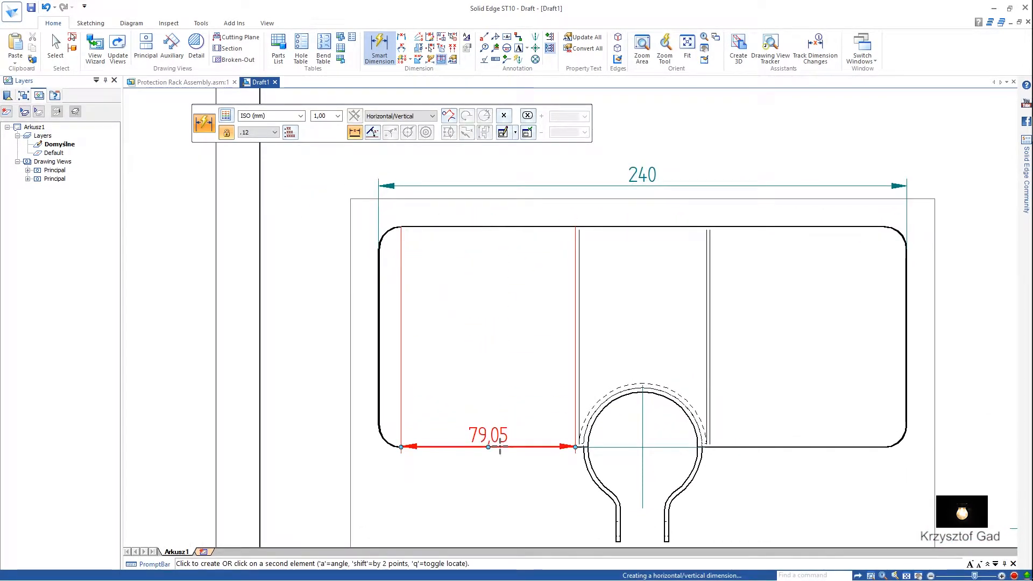
right_click(341, 365)
Dimension the assembly's overall height from the plate's upper edge to the clamp leg's lower end, outside the plate height dimension.
left_click(477, 230)
scroll(595, 323, "up", 3)
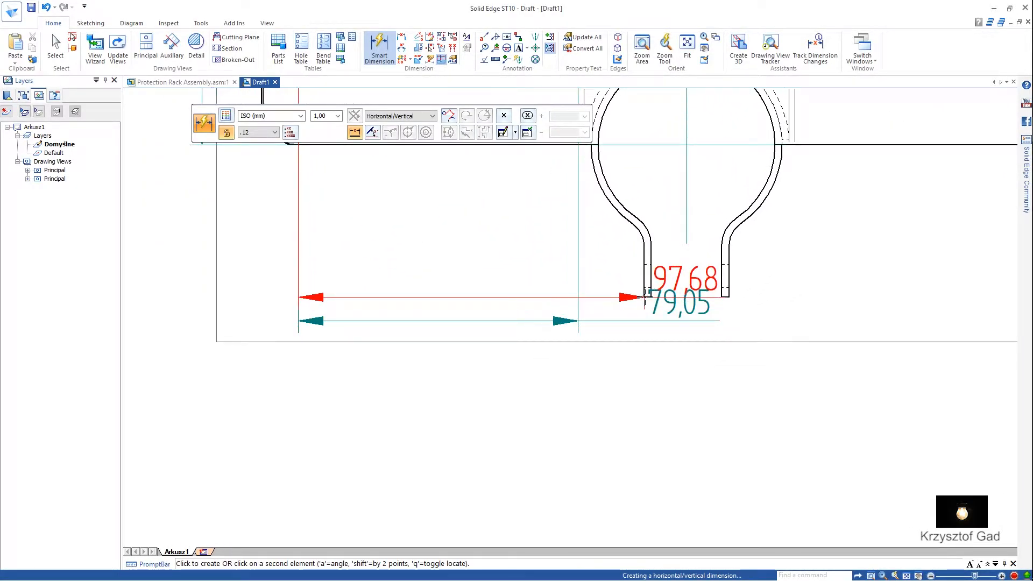
left_click(643, 297)
scroll(521, 292, "down", 5)
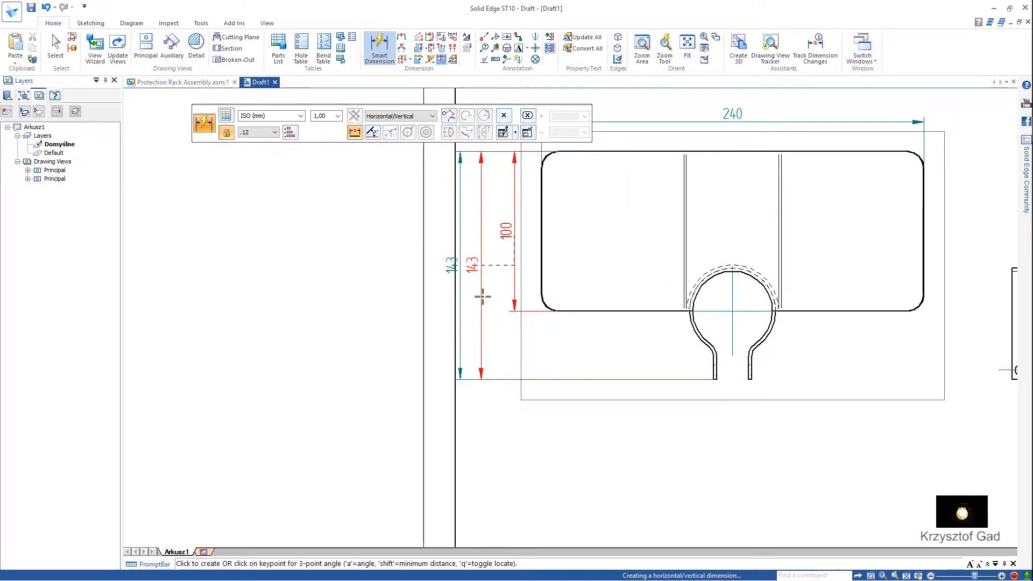
left_click(482, 297)
Add a fillet weld symbol of size 2 pointing to the weld between the clamp and plate in the side view.
scroll(500, 322, "down", 4)
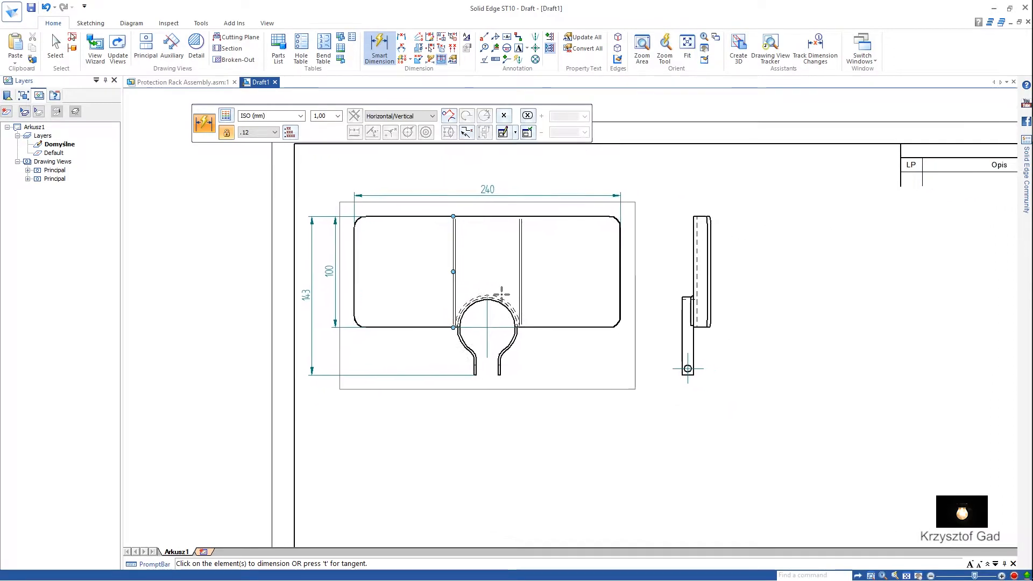
scroll(686, 306, "up", 5)
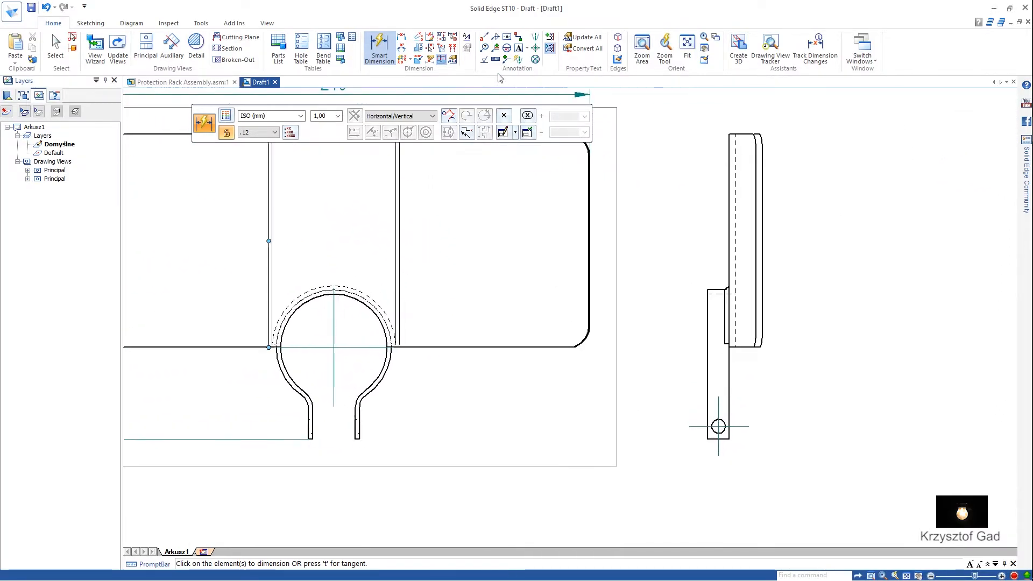
left_click(496, 37)
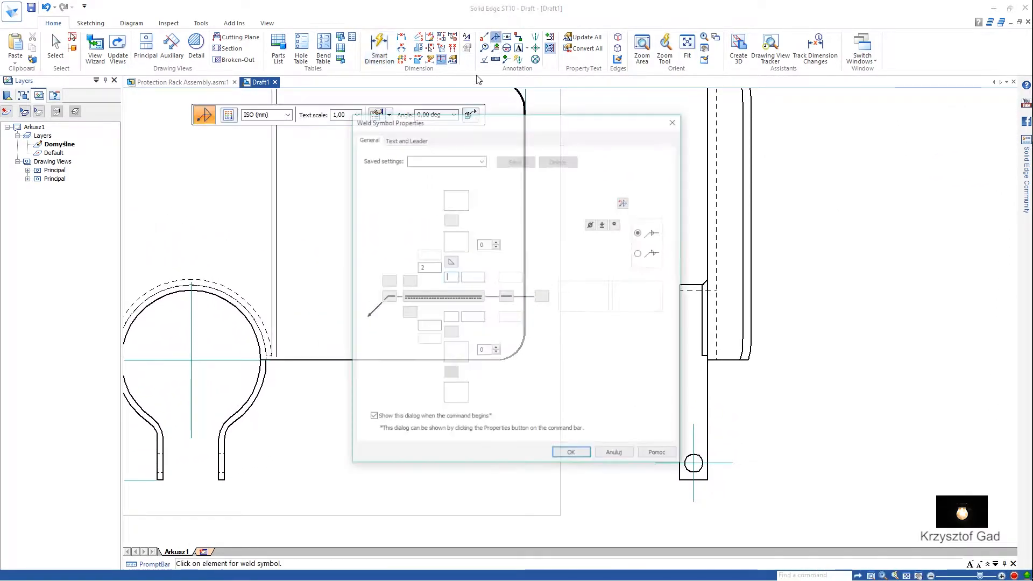
left_click(447, 276)
left_click(590, 456)
scroll(683, 269, "up", 5)
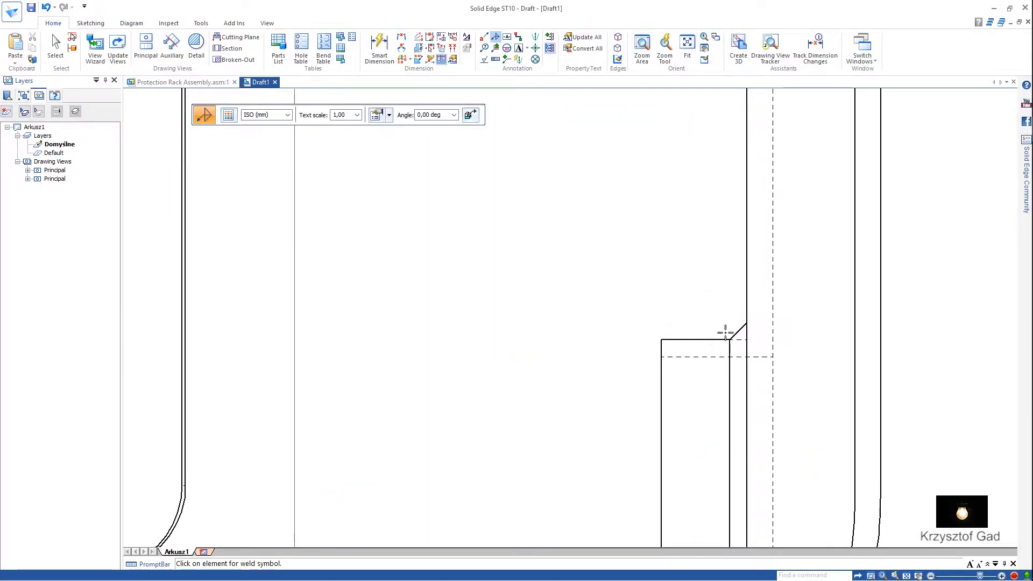
left_click(740, 331)
scroll(672, 301, "down", 2)
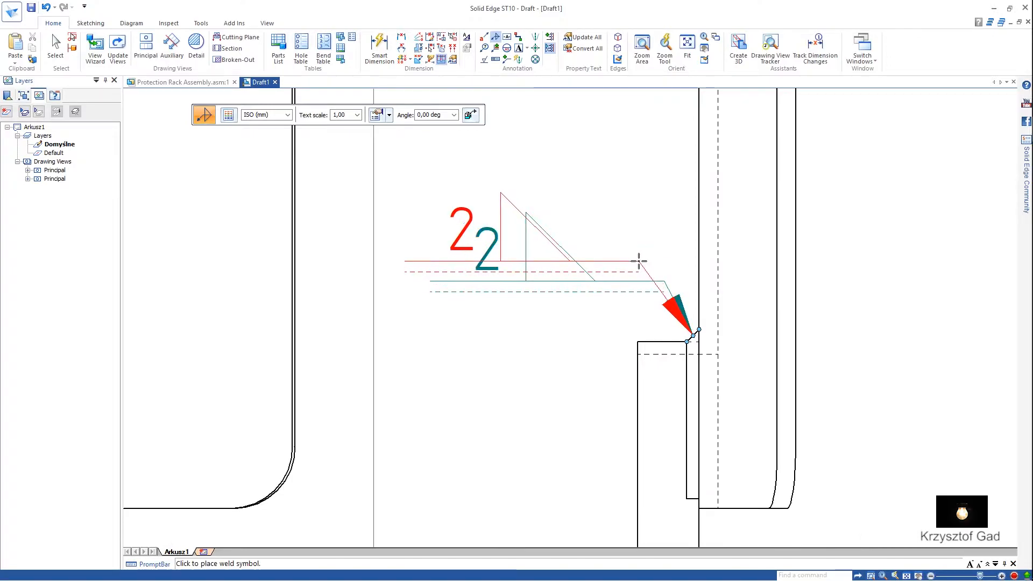
left_click(614, 247)
Place a primary view of Protection Rack Plate 2 showing its broad face at scale 1:2, below the assembly's primary view.
scroll(617, 292, "down", 3)
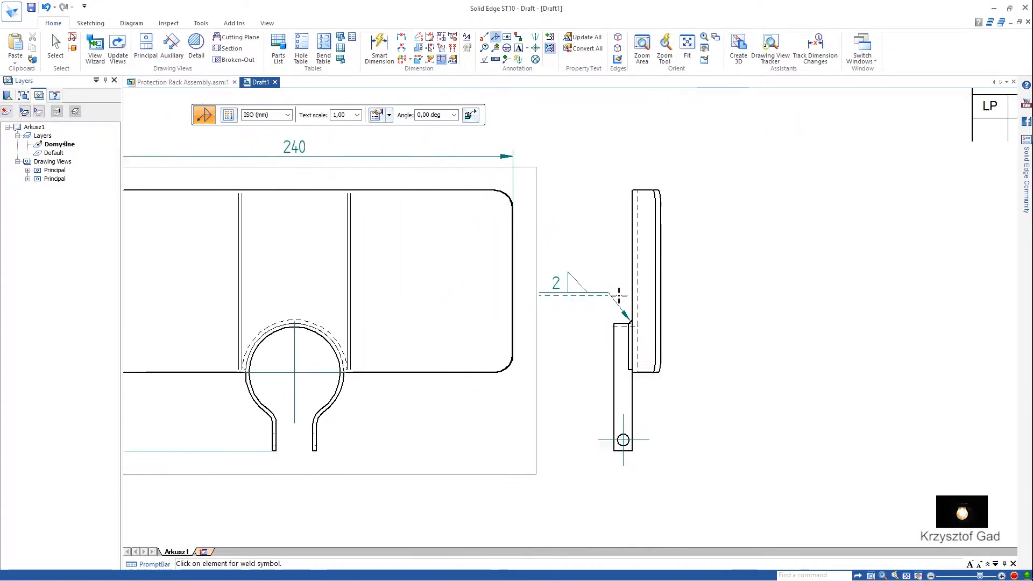
scroll(620, 296, "down", 1)
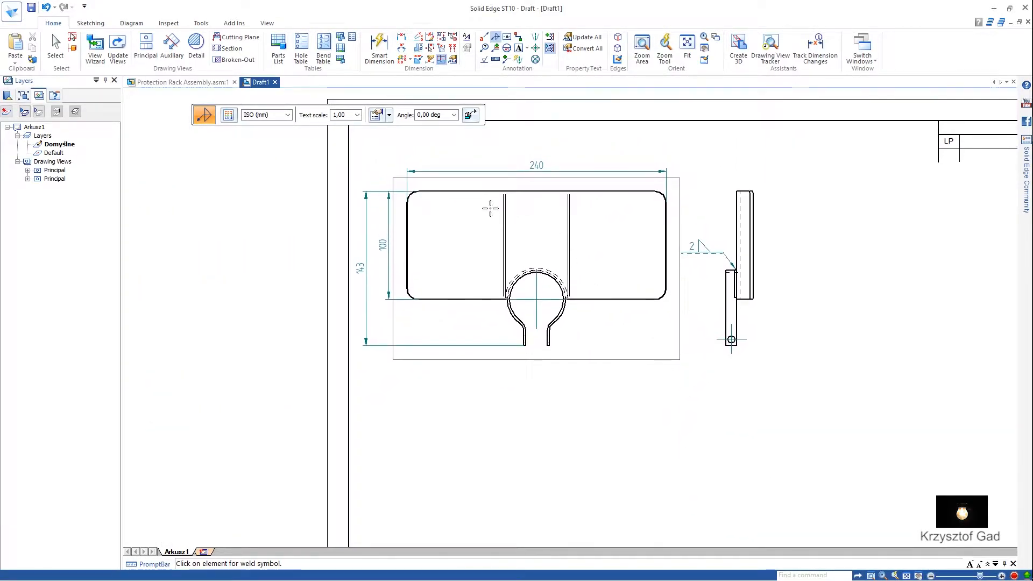
left_click(91, 64)
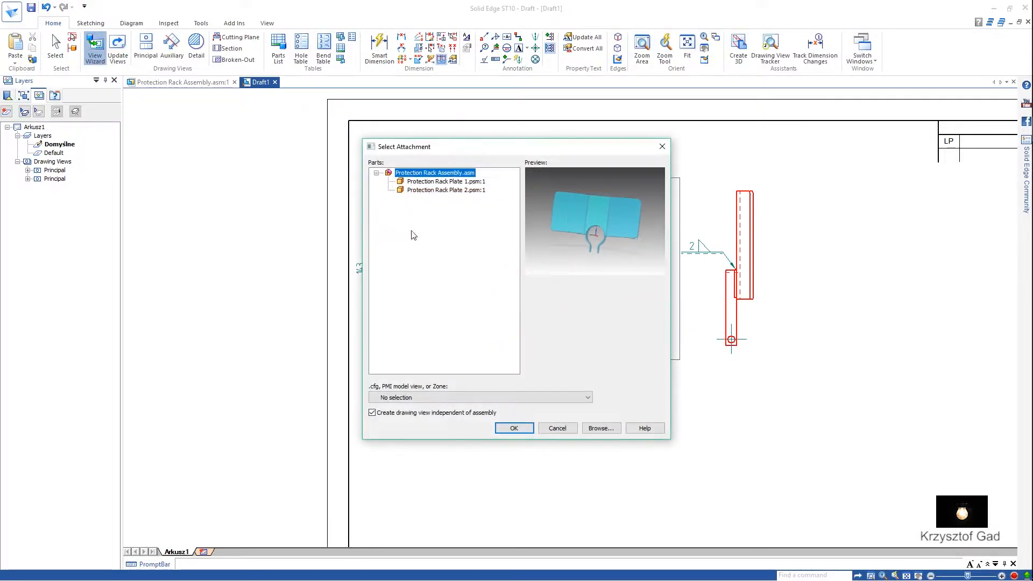
left_click(446, 191)
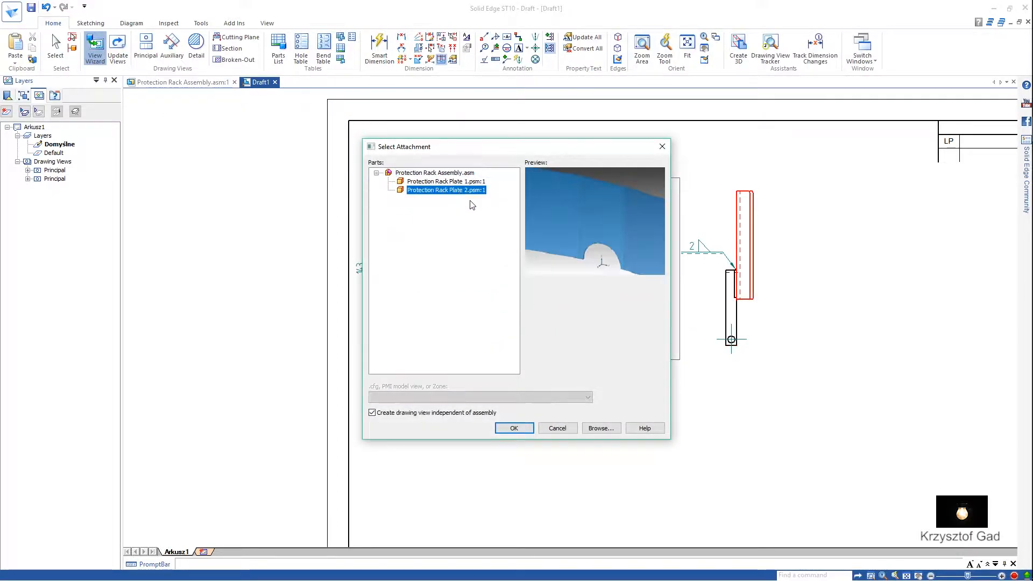
left_click(521, 432)
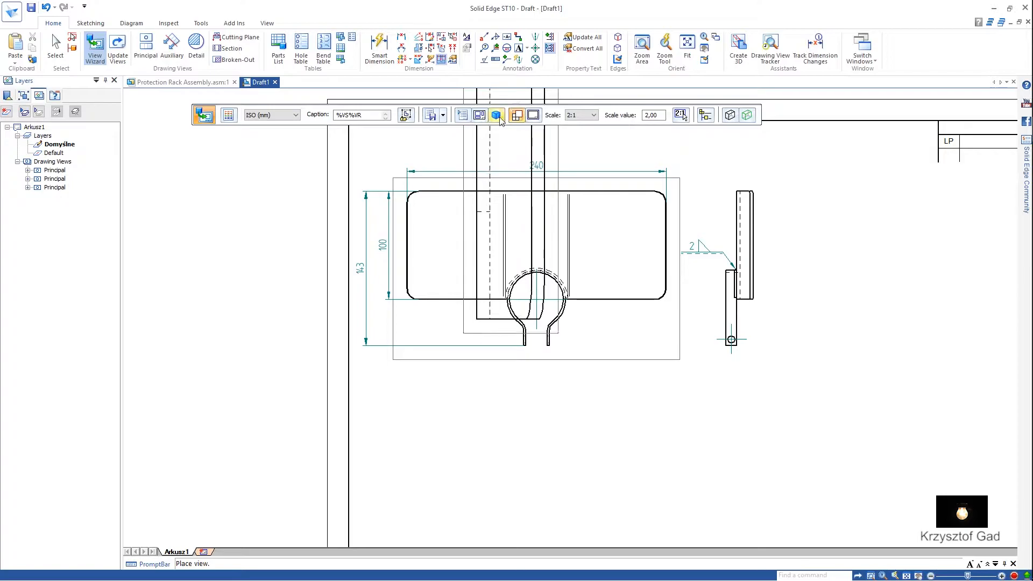
left_click(479, 116)
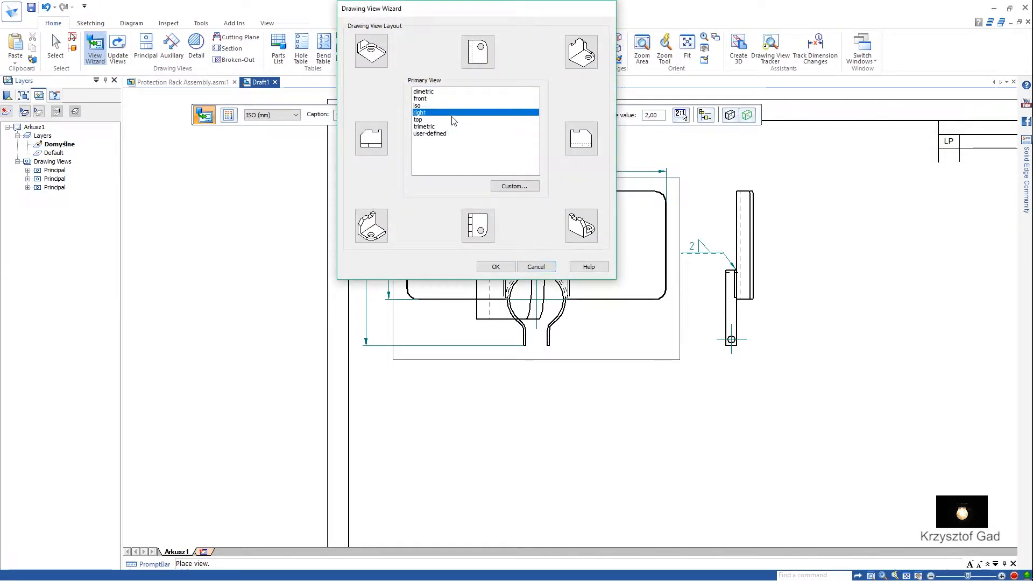
left_click(495, 266)
scroll(618, 375, "down", 4)
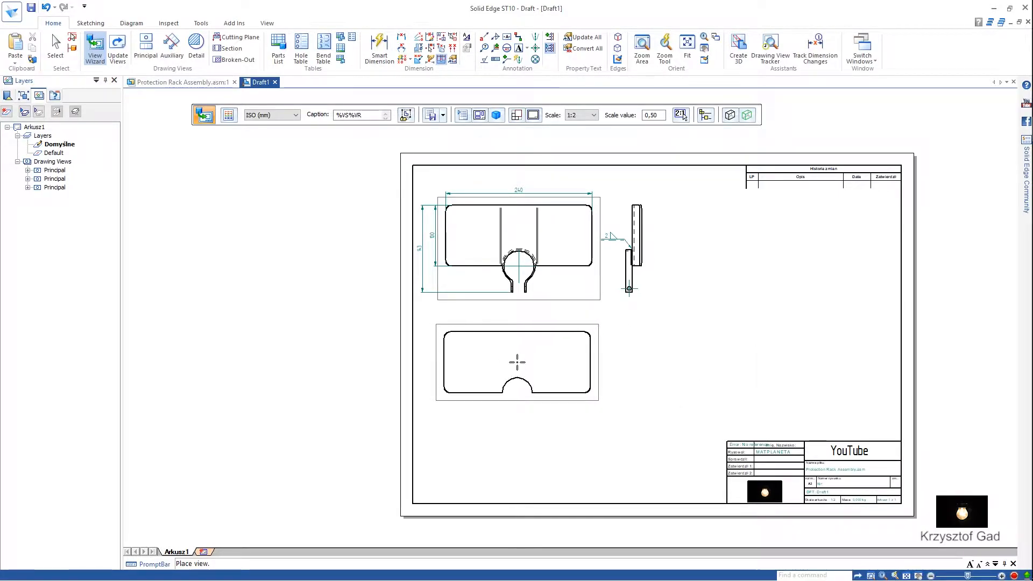
left_click(516, 362)
Project a second principal view of Plate 2 straight below its primary view, showing the bent profile.
left_click(516, 461)
scroll(512, 376, "up", 4)
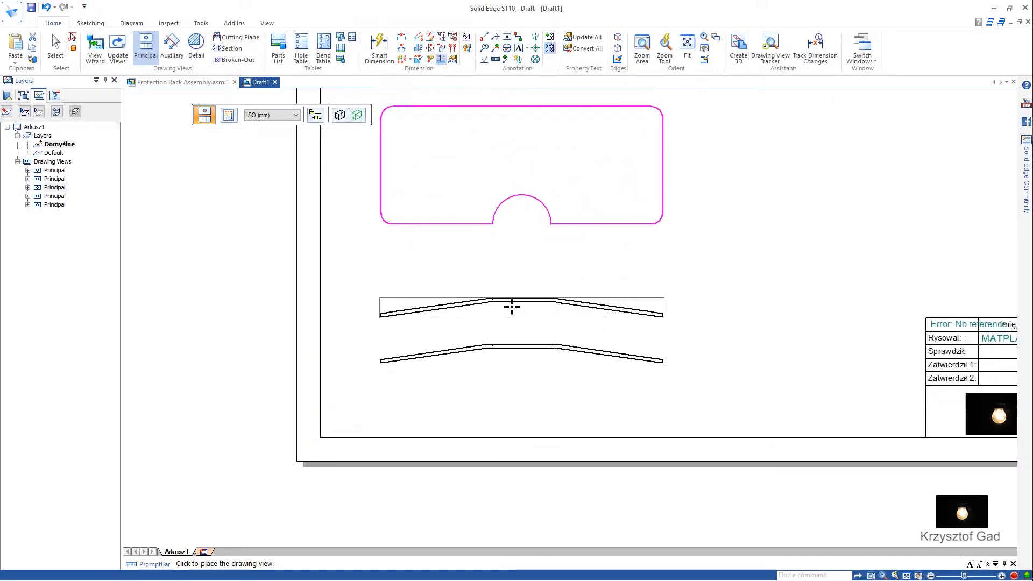
scroll(512, 308, "up", 1)
key("Escape")
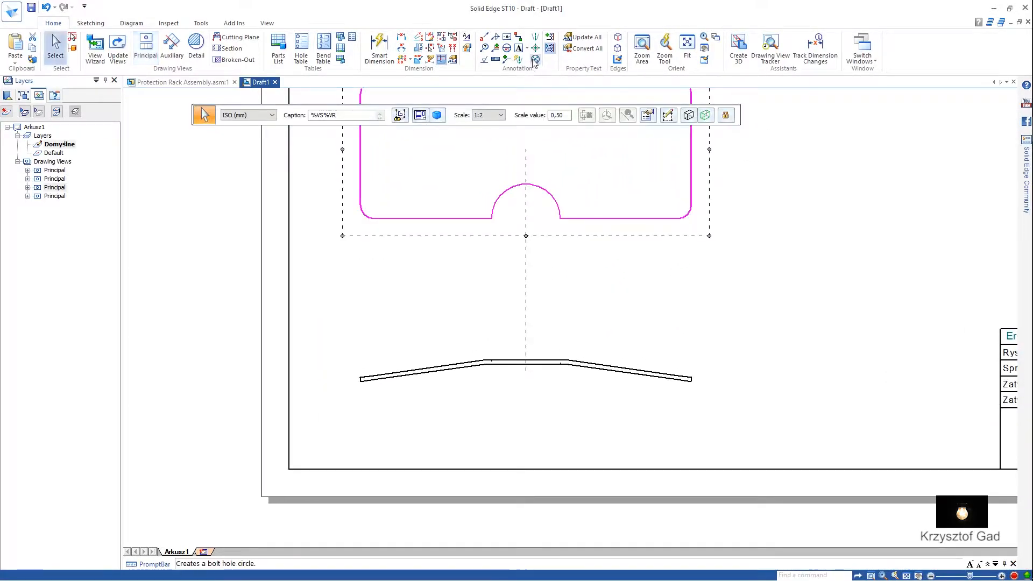
Add a center mark to the semicircular cutout in Plate 2's primary view and set its text scale to 2,00.
left_click(535, 48)
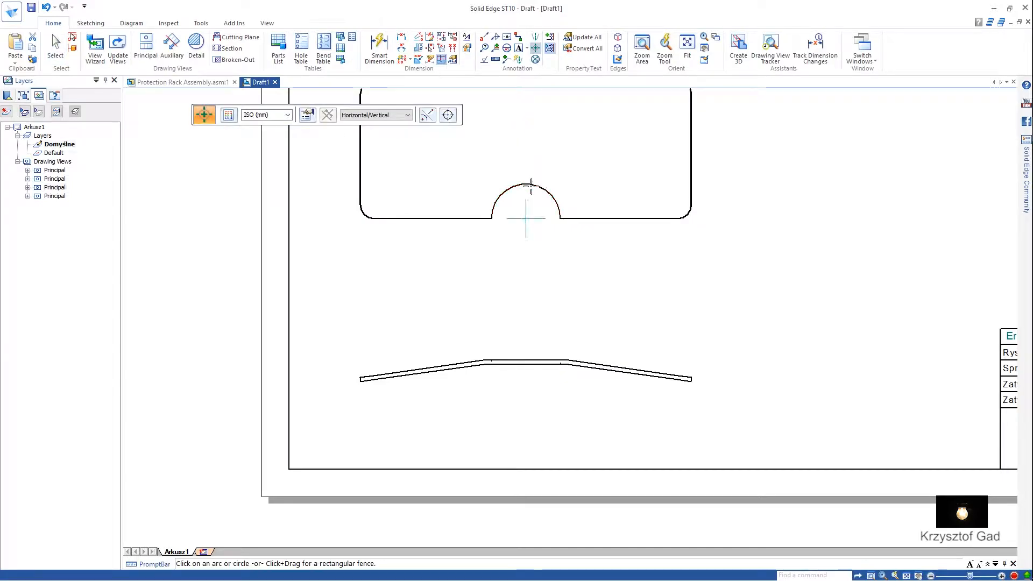
key("Escape")
double_click(542, 219)
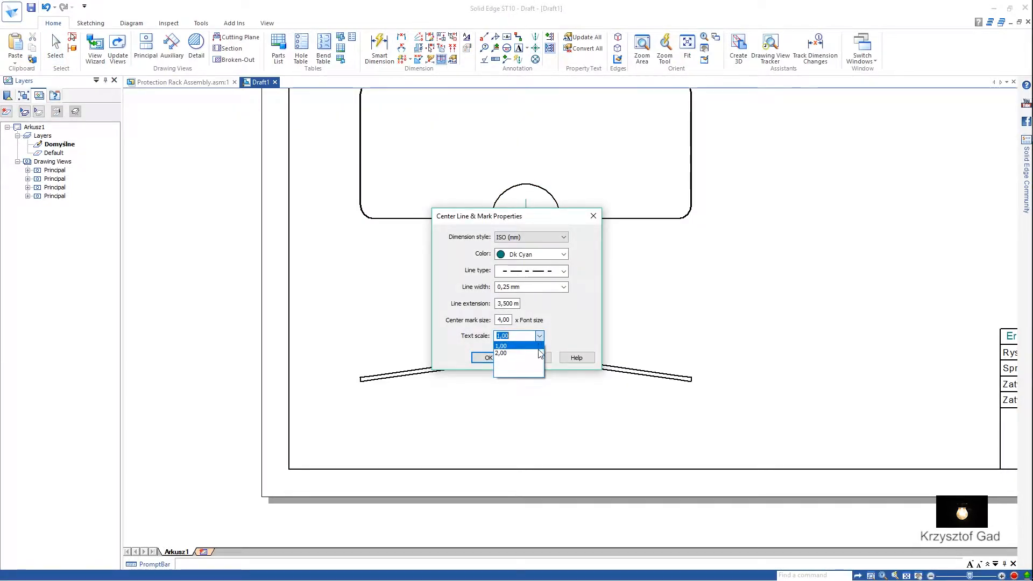
left_click(537, 352)
left_click(502, 356)
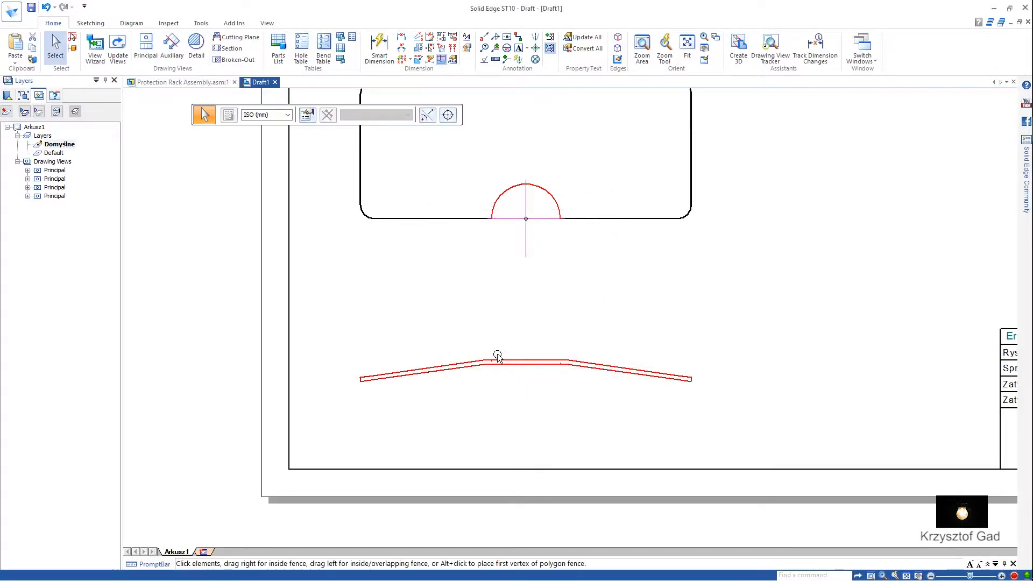
Enable the tangent edge style for Protection Rack Plate 2 in its primary view's display properties.
right_click(444, 221)
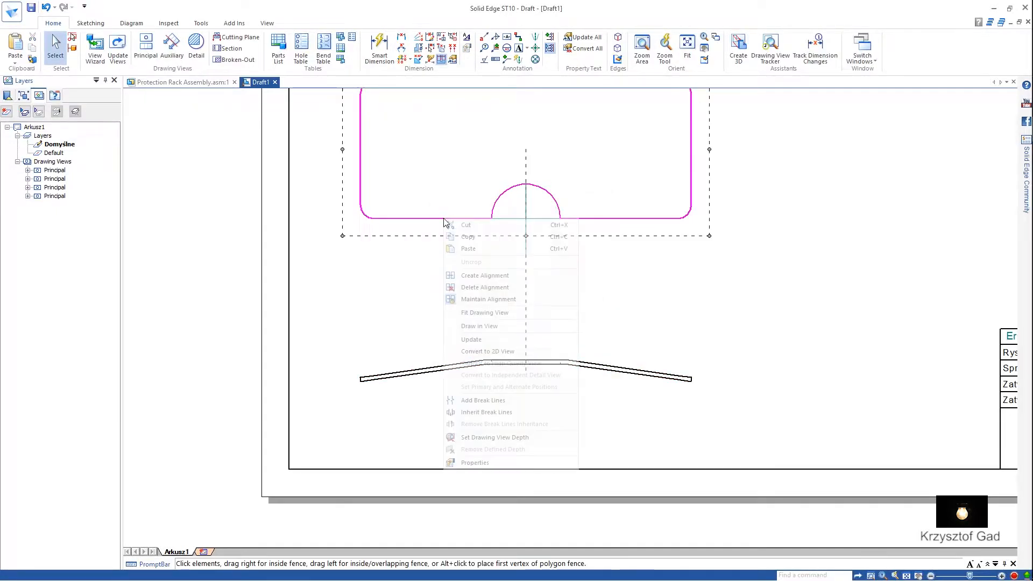
left_click(480, 463)
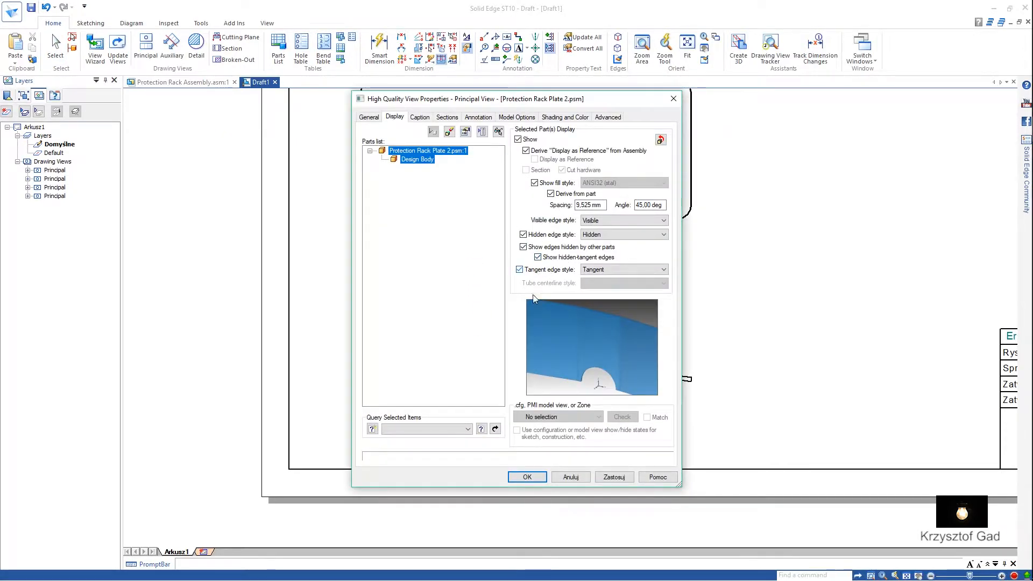
left_click(528, 477)
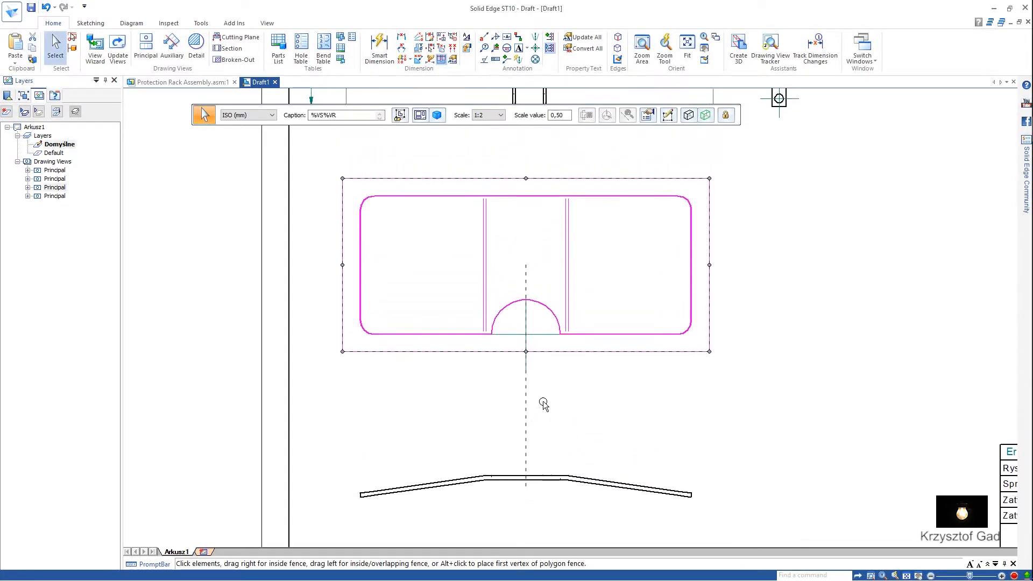
Add a vertical center line by 2 points through the middle of the flat section in Plate 2's projected view.
scroll(611, 231, "up", 5)
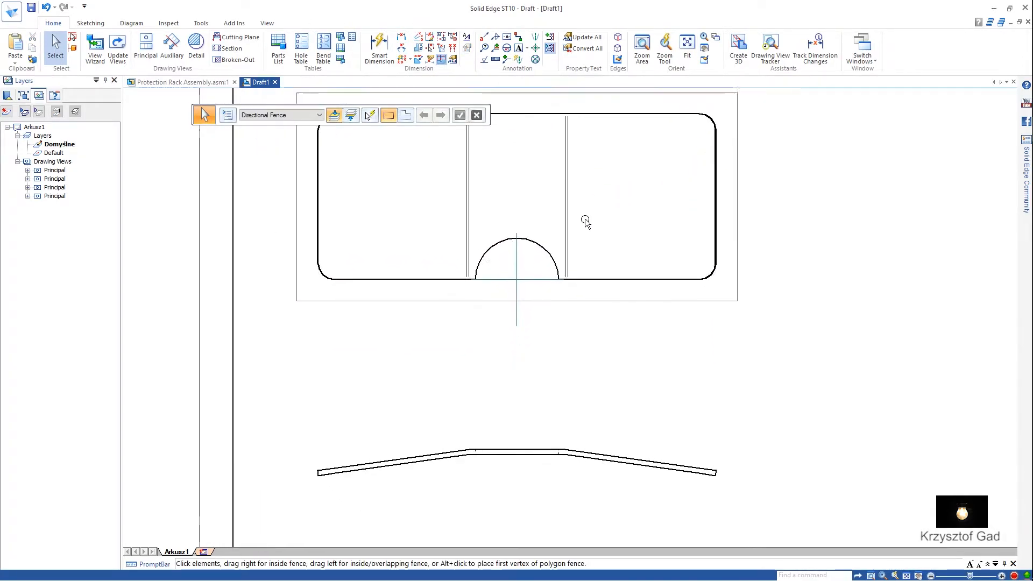
left_click(535, 37)
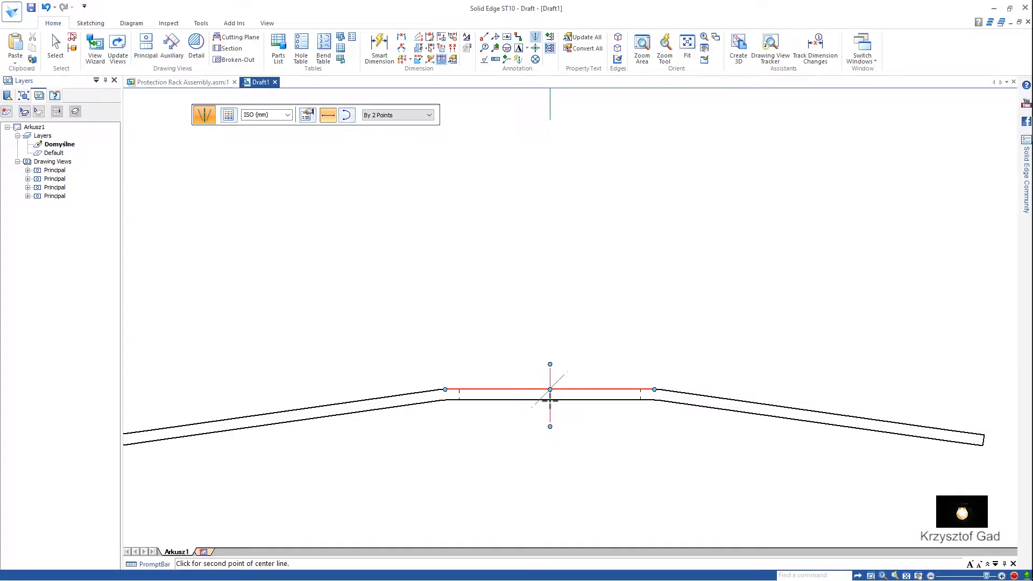
scroll(539, 458, "down", 3)
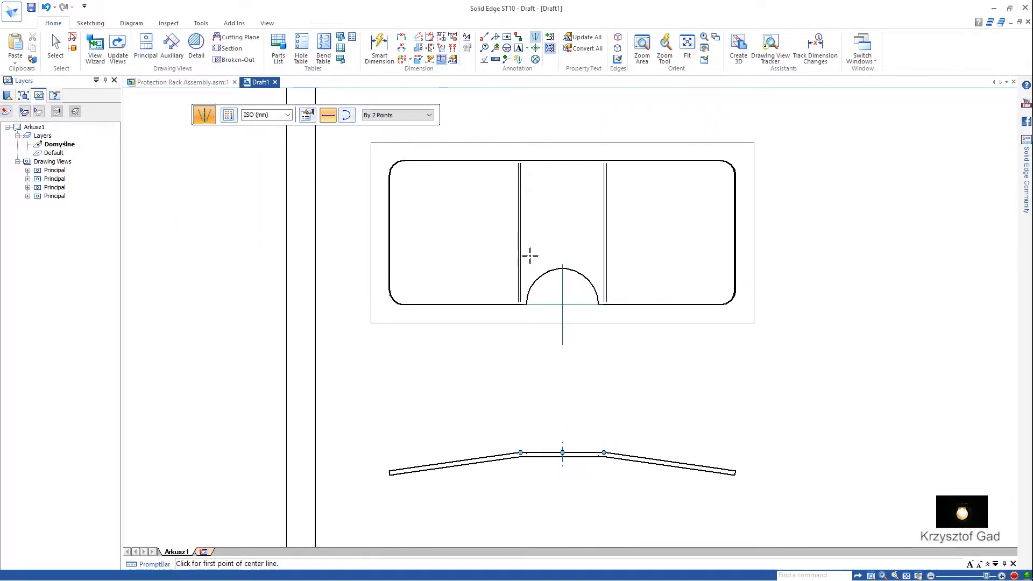
Dimension the radius of the semicircular cutout in Plate 2's primary view, placing the text above the arc.
left_click(379, 48)
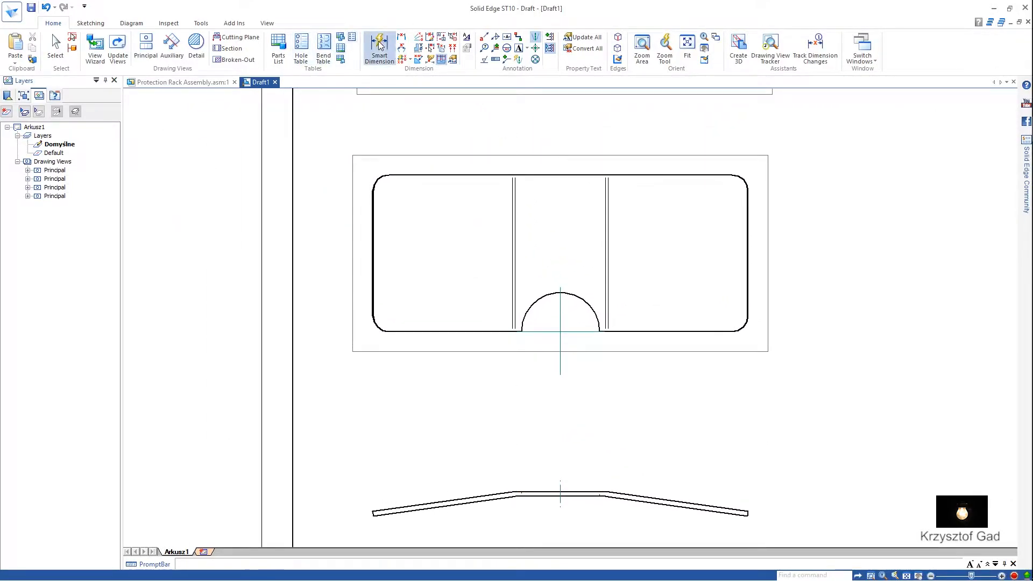
scroll(590, 251, "up", 3)
left_click(535, 308)
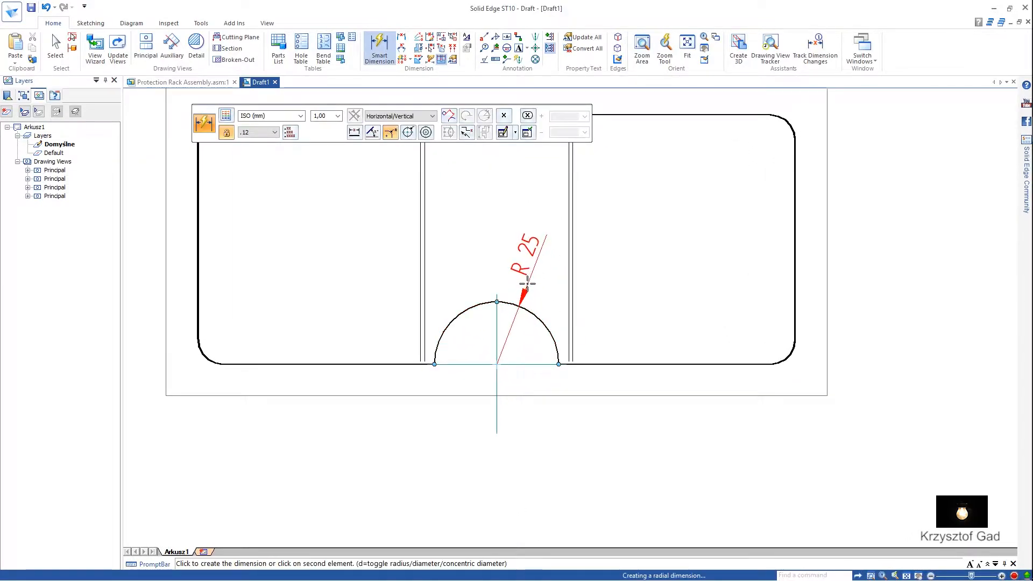
left_click(528, 281)
Dimension the outer radius of the lower right rounded corner in Plate 2's primary view.
scroll(693, 218, "up", 6)
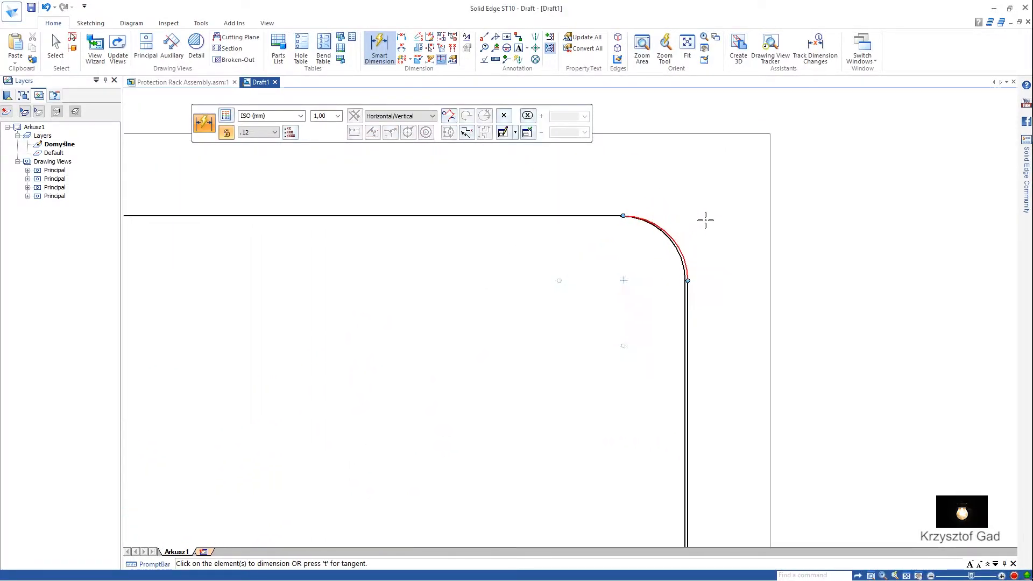
left_click(672, 281)
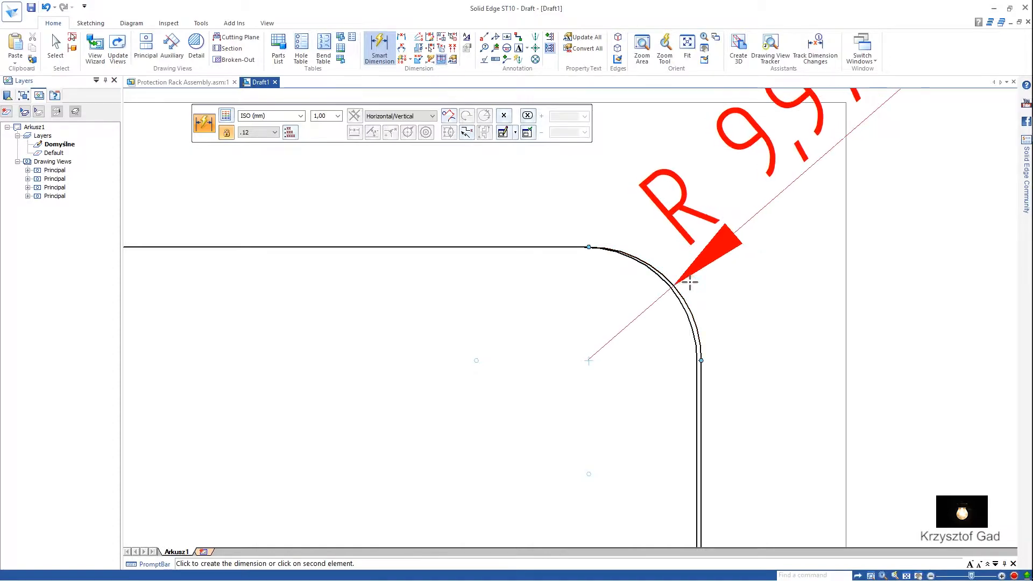
left_click(686, 286)
scroll(720, 323, "up", 2)
scroll(718, 326, "down", 10)
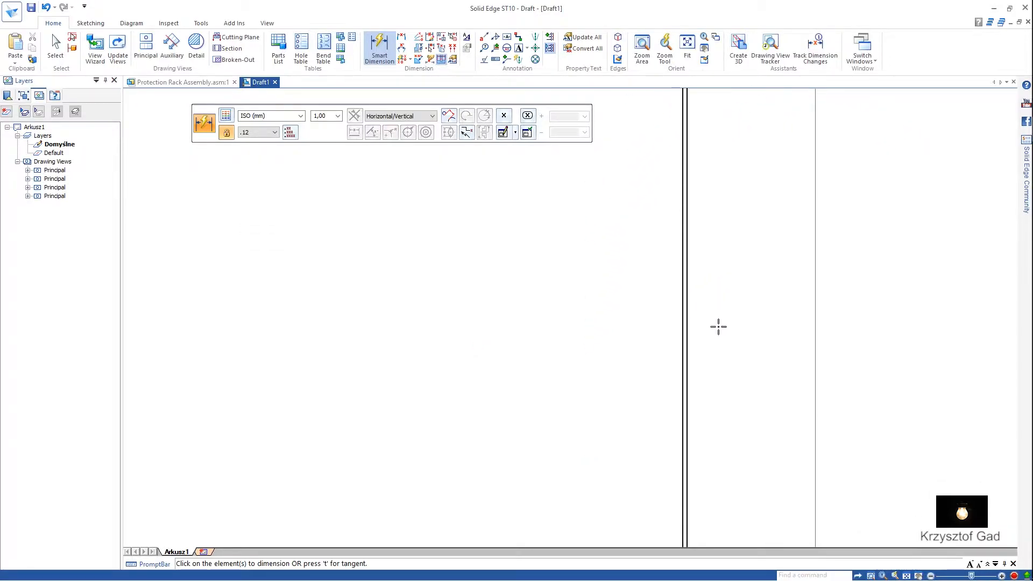
left_click(668, 244)
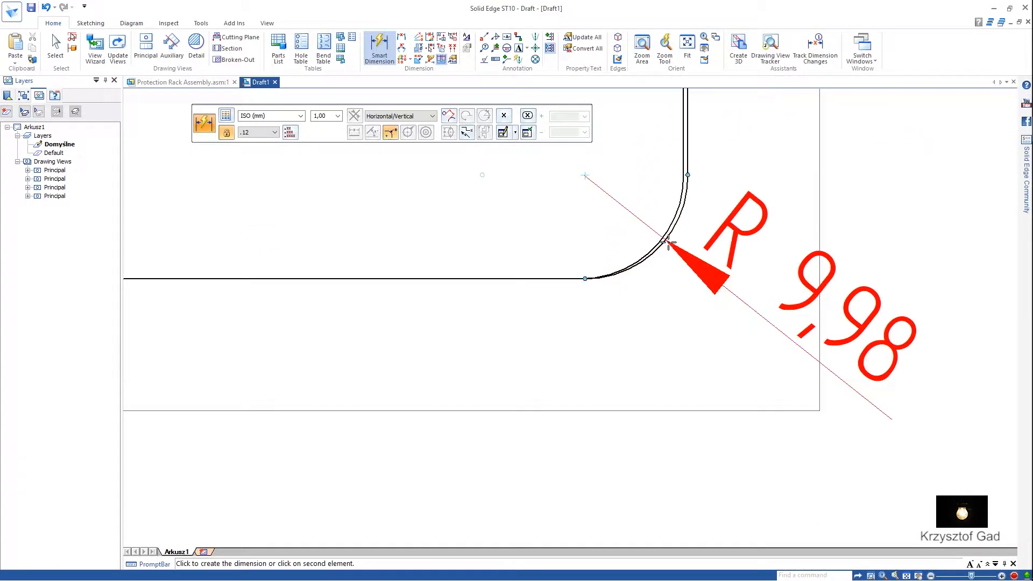
left_click(679, 244)
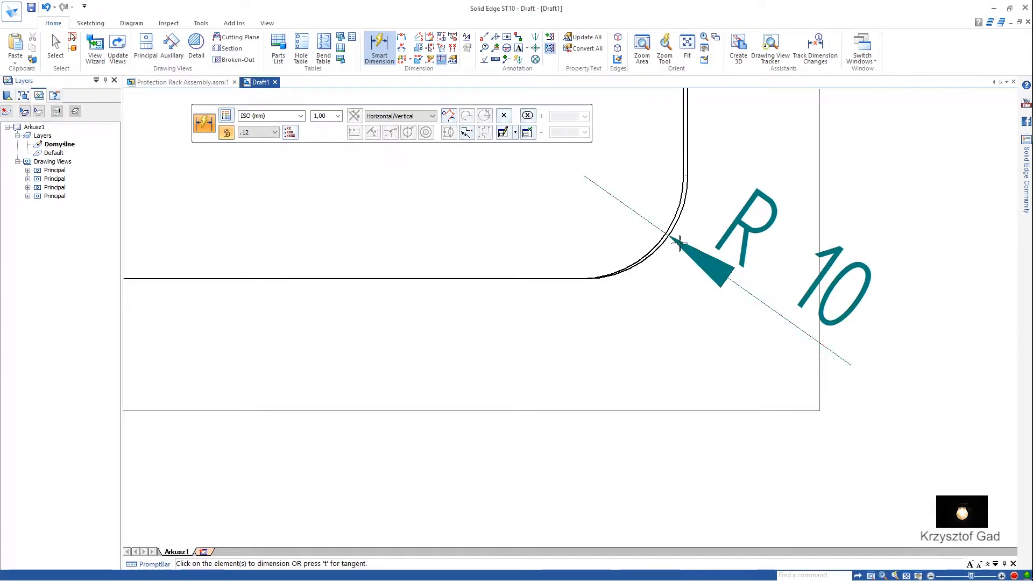
Dimension the horizontal distance between the two bends in Plate 2's projected view, placing the dimension above the flat section.
scroll(663, 301, "down", 5)
scroll(660, 303, "down", 2)
scroll(660, 303, "down", 8, "ctrl")
scroll(590, 240, "up", 6)
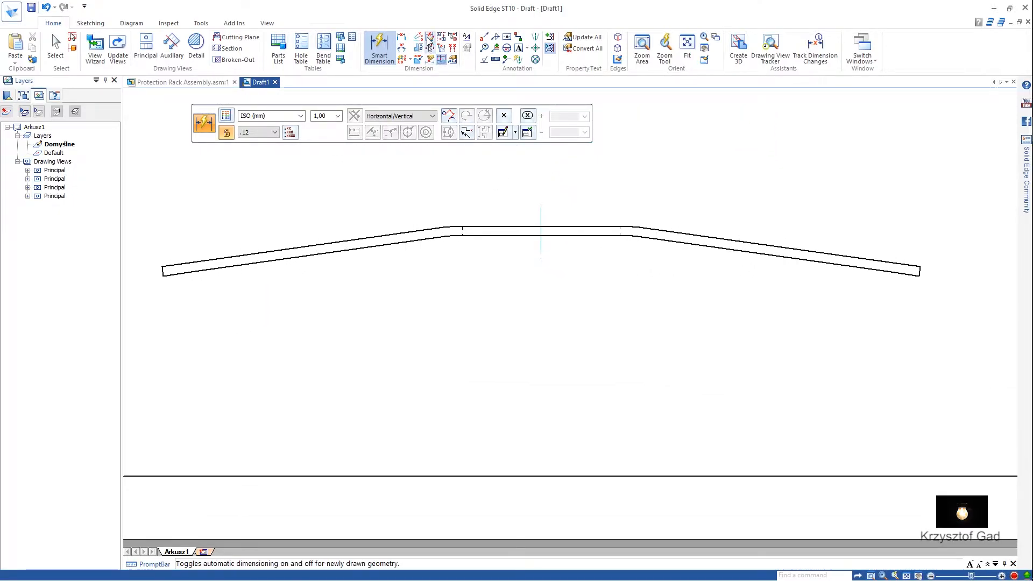
left_click(401, 37)
scroll(457, 233, "up", 4)
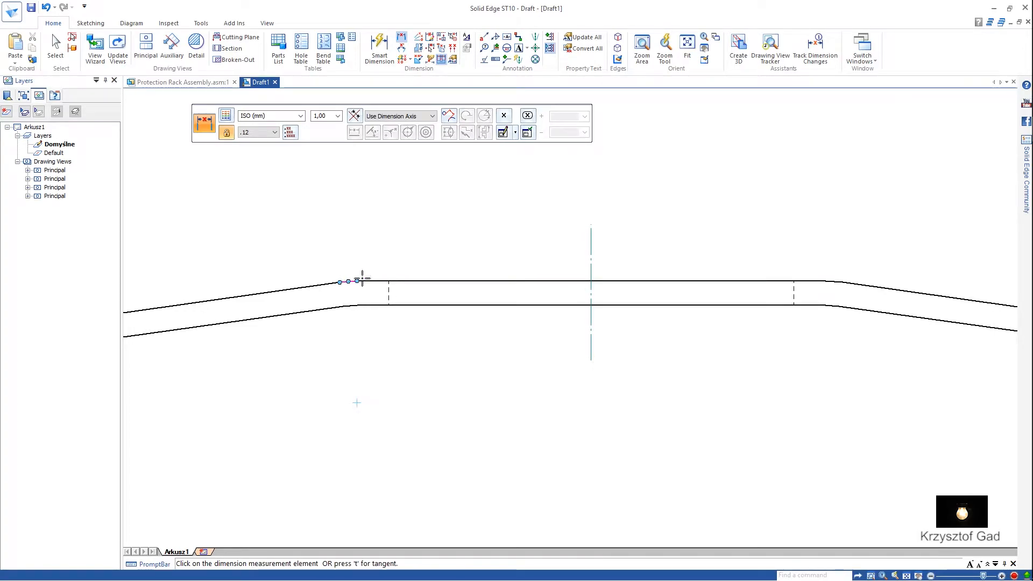
left_click(833, 280)
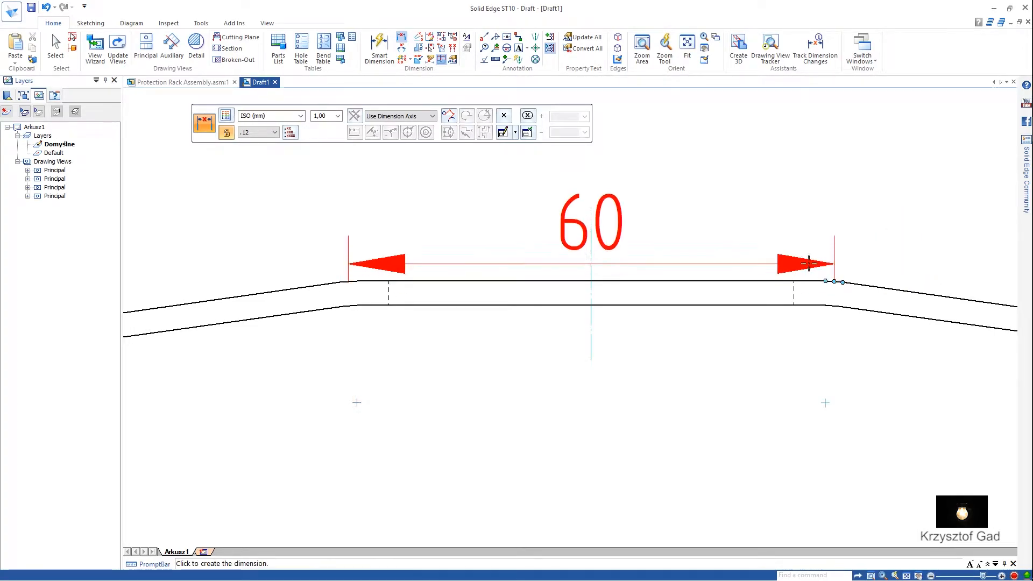
left_click(750, 190)
Dimension the overall width between the outer ends of Plate 2's projected view, above the dimension between the bends.
scroll(750, 190, "down", 5)
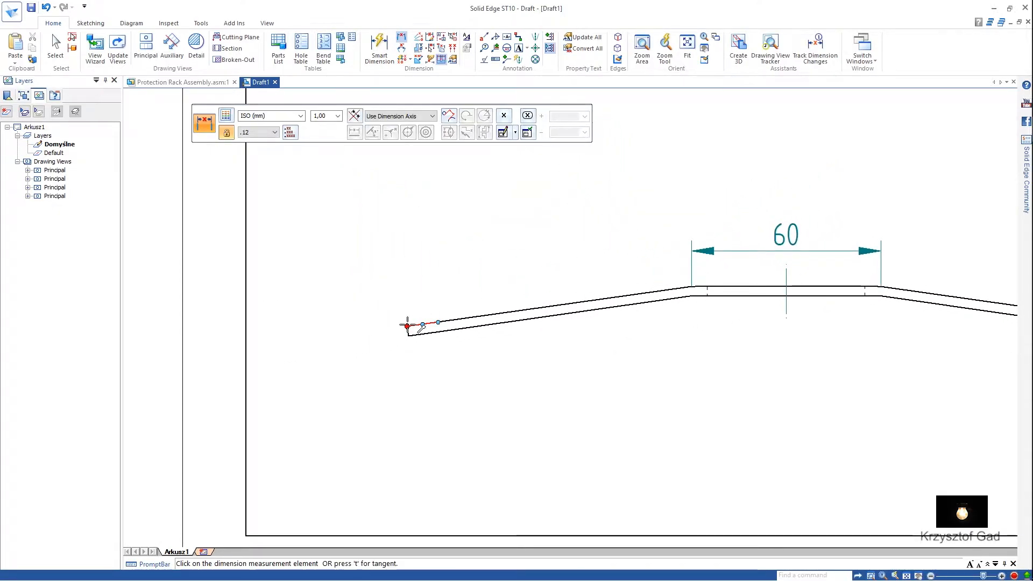
left_click(407, 325)
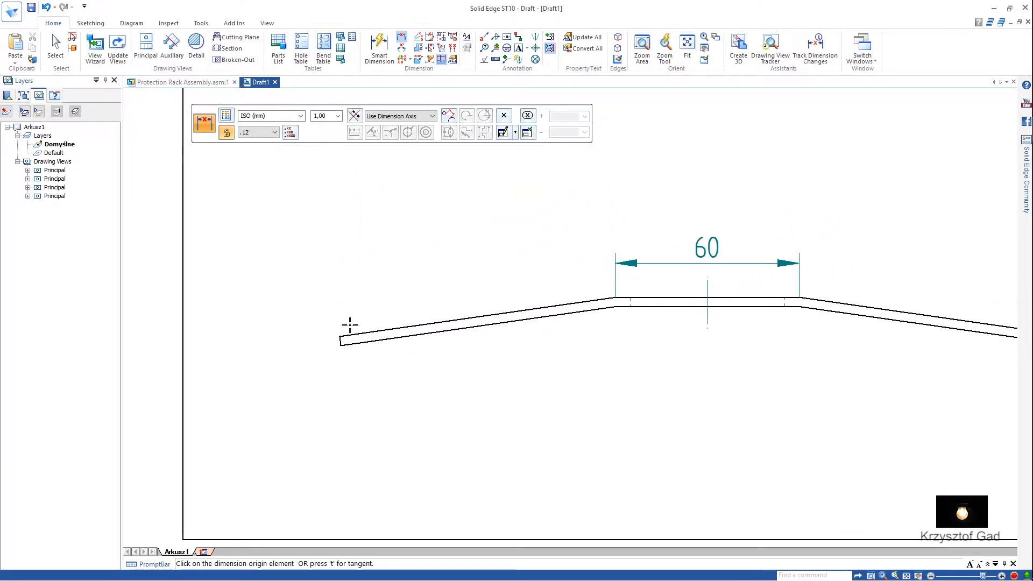
left_click(338, 335)
middle_click_drag(797, 268, 615, 287)
left_click(894, 355)
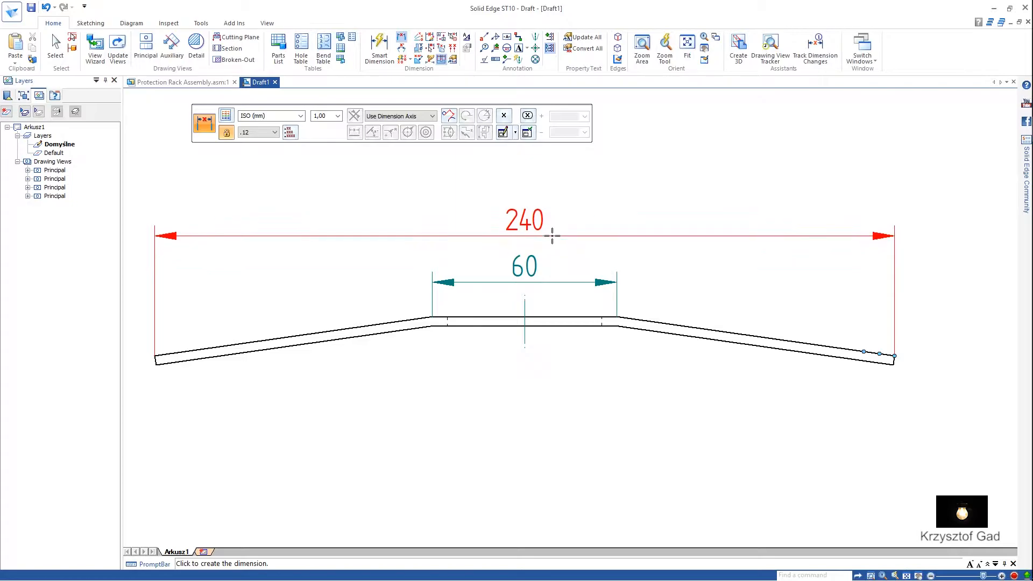
Dimension the sheet thickness at the left end of Plate 2's projected view, using the By 2 Points orientation.
scroll(548, 236, "down", 2)
mouse_move(558, 249)
middle_mouse_down()
mouse_move(637, 256)
mouse_move(692, 242)
mouse_move(691, 195)
middle_mouse_up()
scroll(405, 279, "up", 3)
left_click(379, 47)
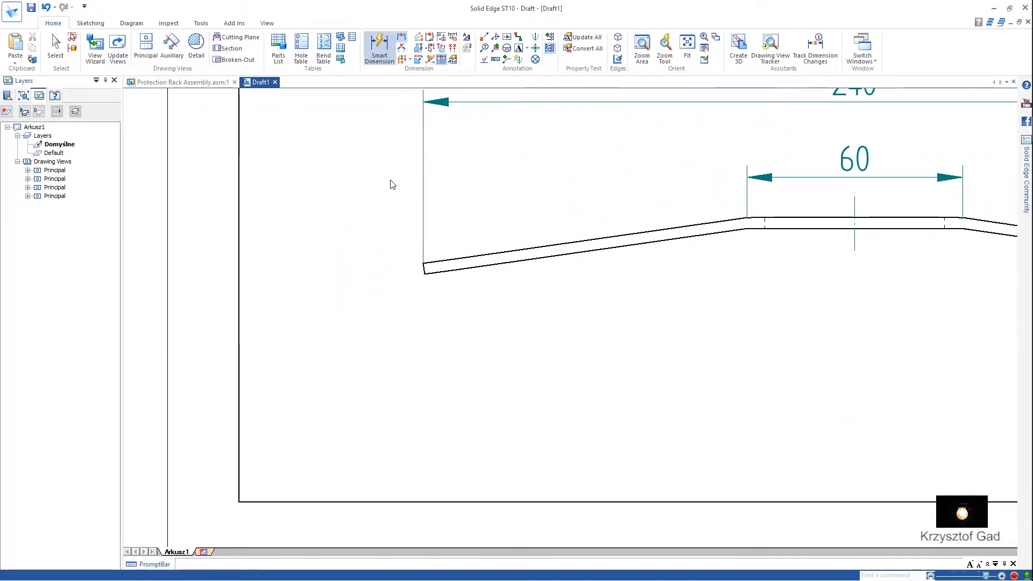
scroll(422, 266, "up", 3)
scroll(423, 270, "up", 1)
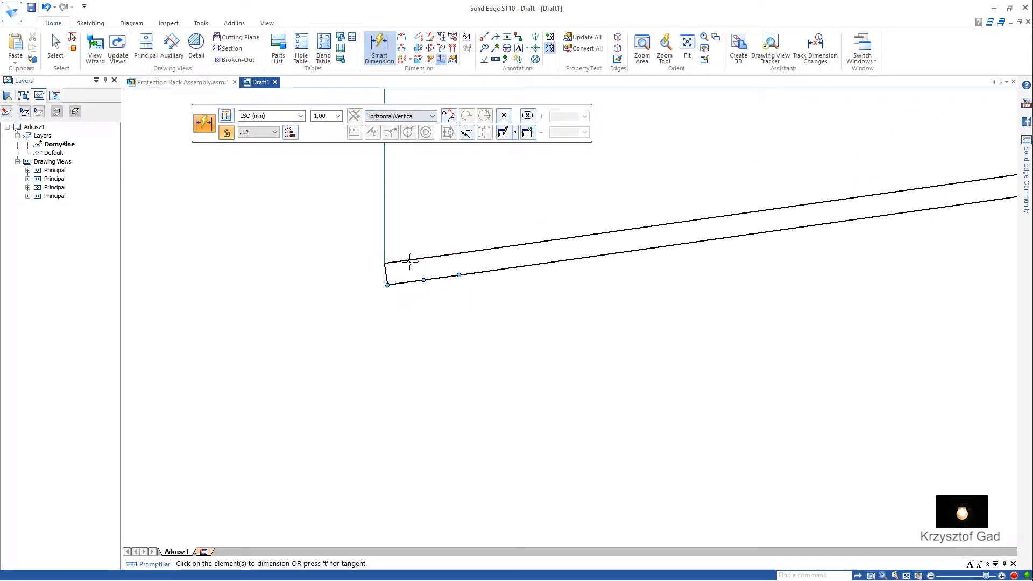
left_click(422, 119)
left_click(393, 133)
left_click(409, 258)
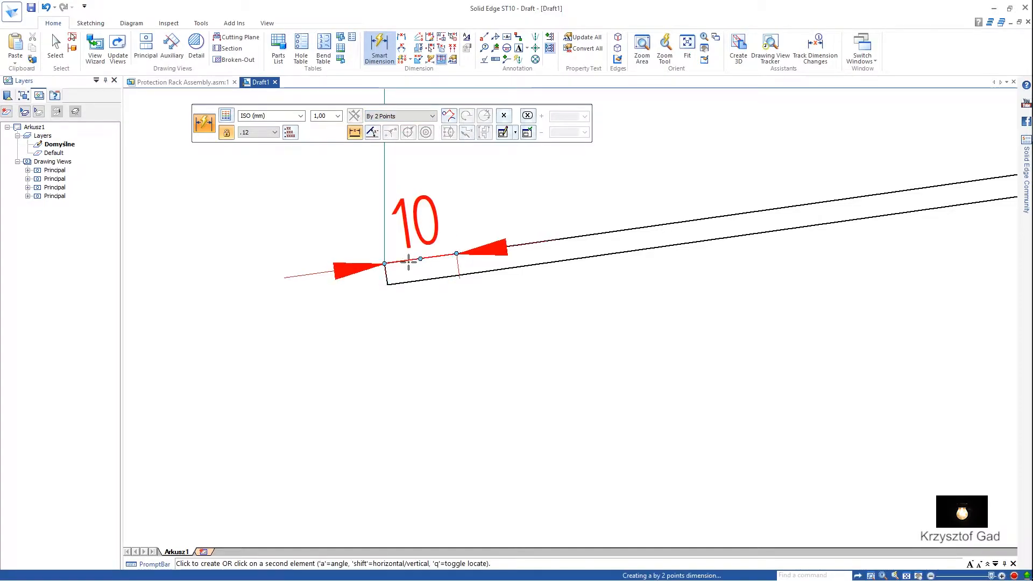
left_click(409, 282)
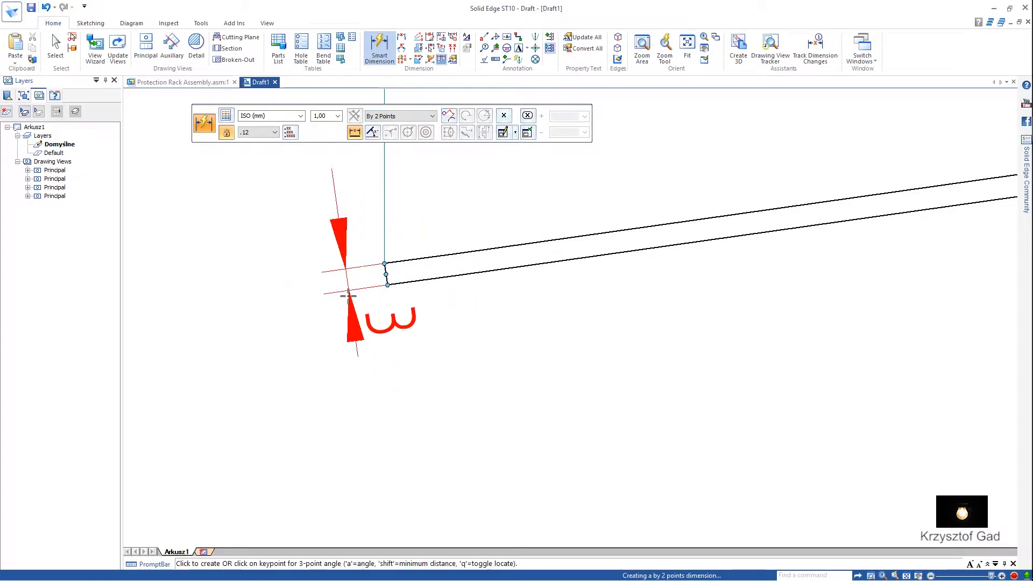
left_click(320, 366)
scroll(319, 364, "down", 4)
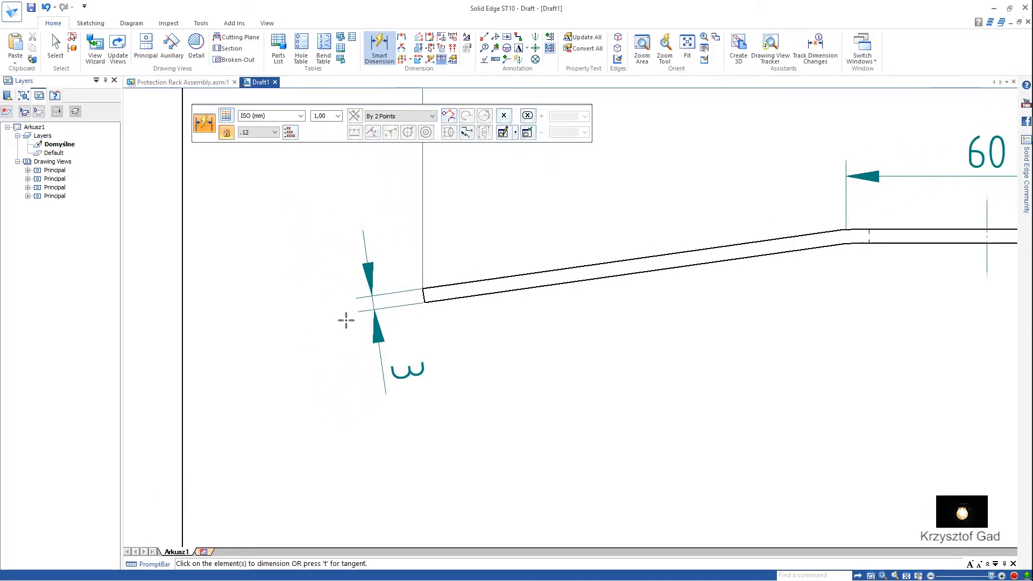
Dimension the radius of the left bend's underside in Plate 2's projected view, with the orientation set to Horizontal/Vertical and the text below the plate.
scroll(569, 273, "up", 2)
left_click(432, 116)
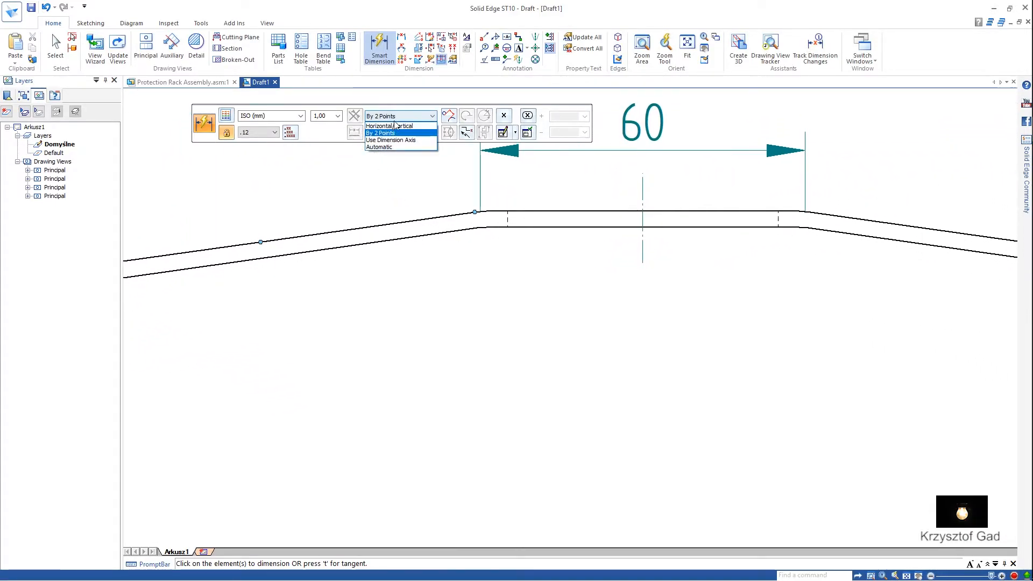
left_click(387, 125)
scroll(467, 234, "up", 3)
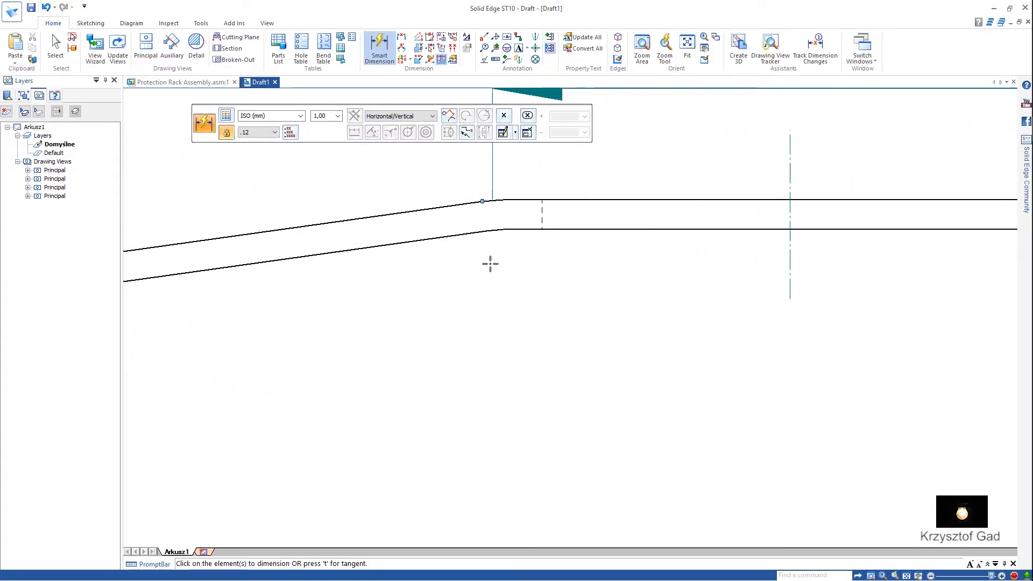
left_click(494, 232)
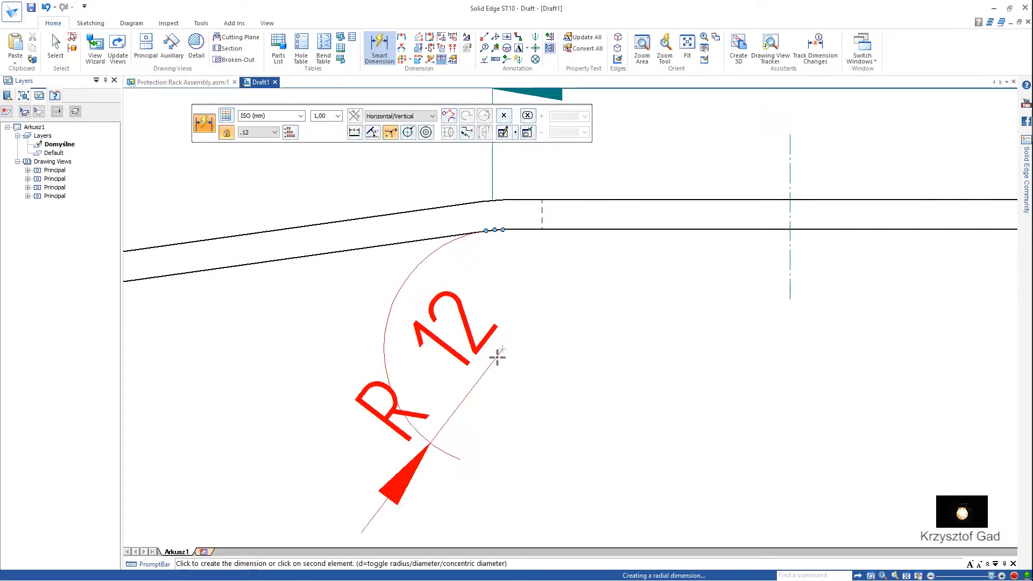
left_click(507, 409)
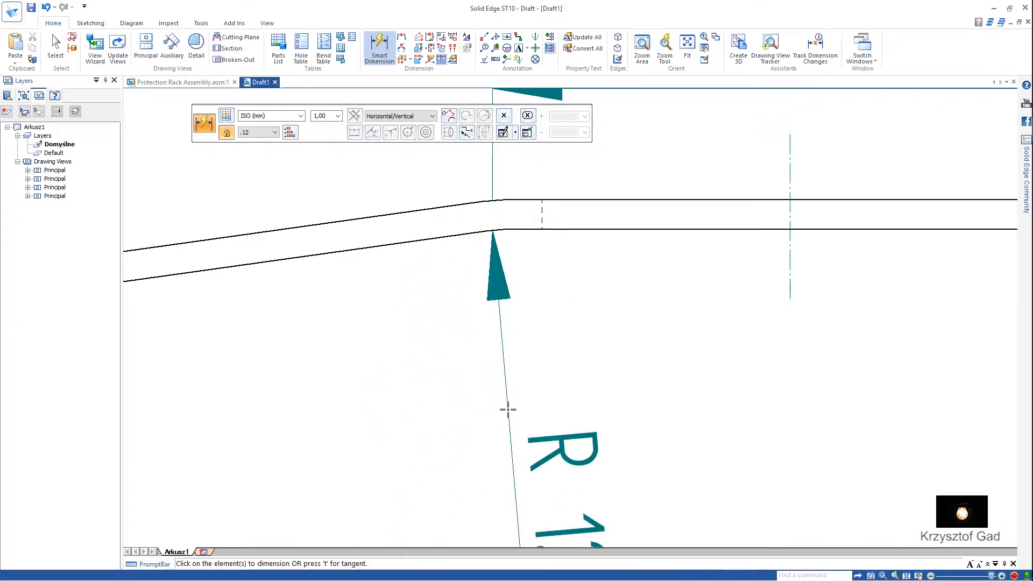
scroll(505, 406, "down", 3)
Dimension the angle between the vertical center line and the underside of the right sloped section in Plate 2's projected view, below the plate.
scroll(505, 258, "up", 3)
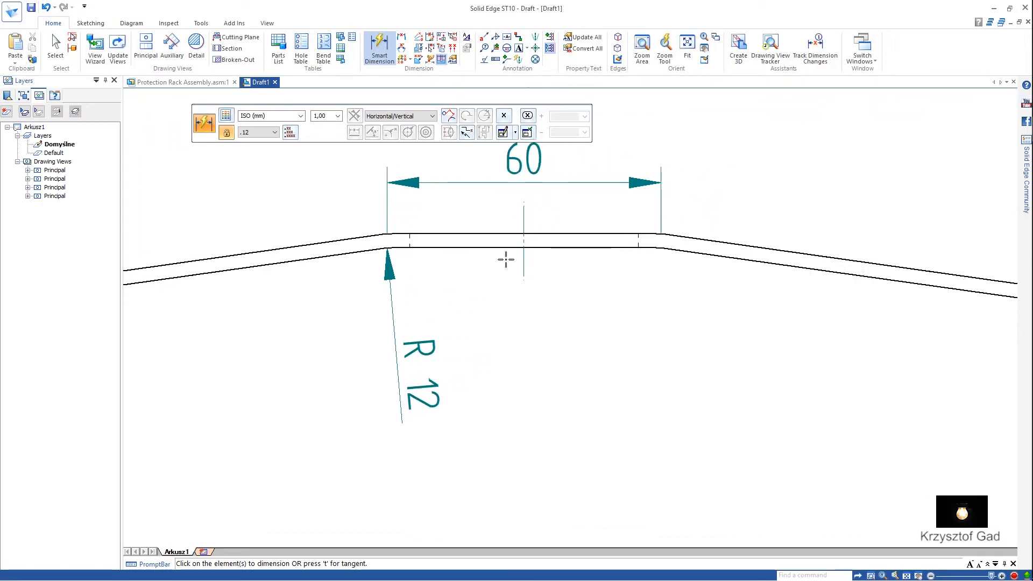
left_click(401, 47)
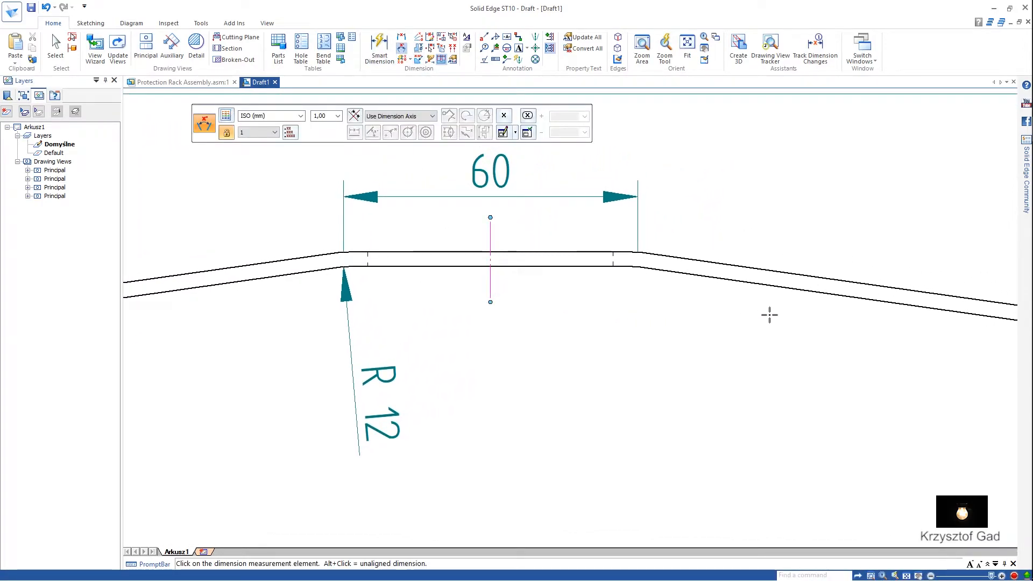
left_click(783, 287)
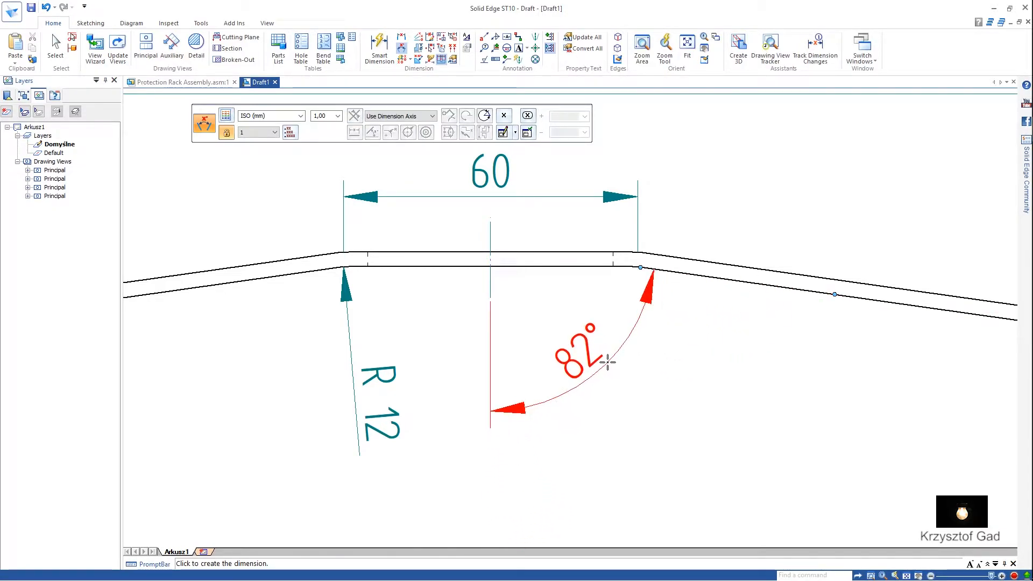
left_click(606, 363)
scroll(611, 392, "down", 5)
scroll(610, 392, "down", 2)
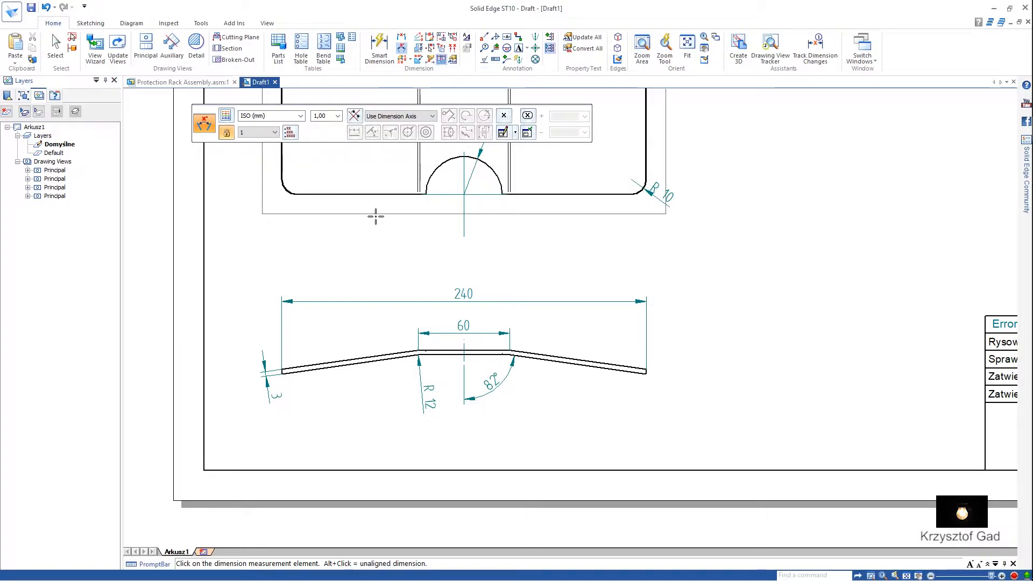
Place a view of Protection Rack Plate 1 at 1:2 scale to the right of the assembly views, with a projected front view beside it.
left_click(95, 47)
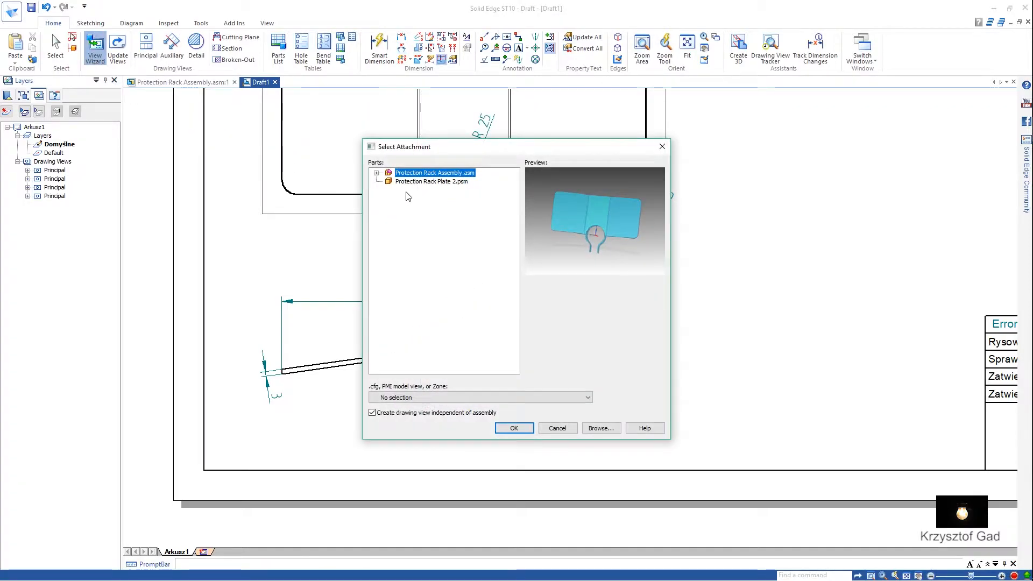
left_click(376, 173)
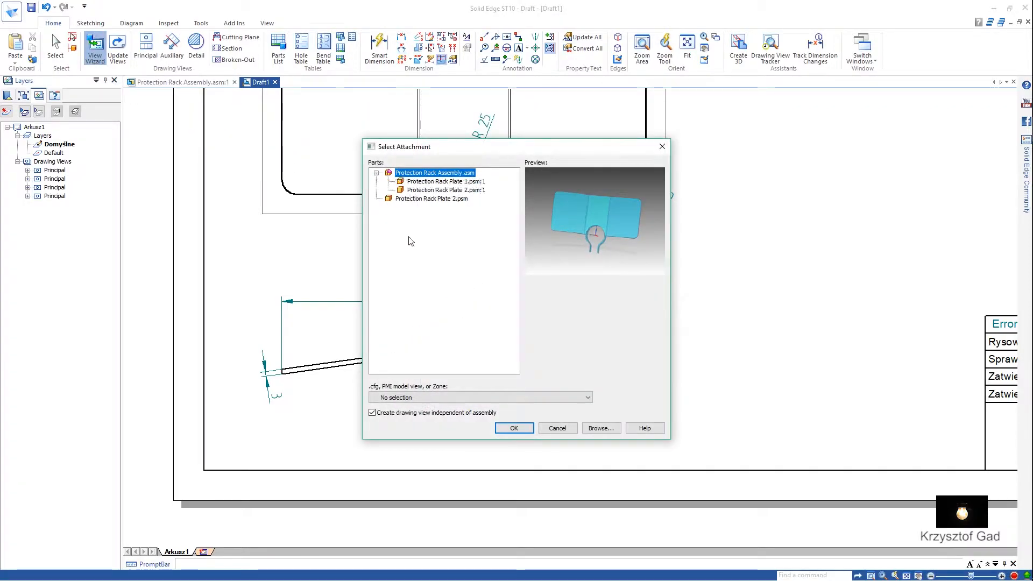
left_click(469, 183)
left_click(528, 427)
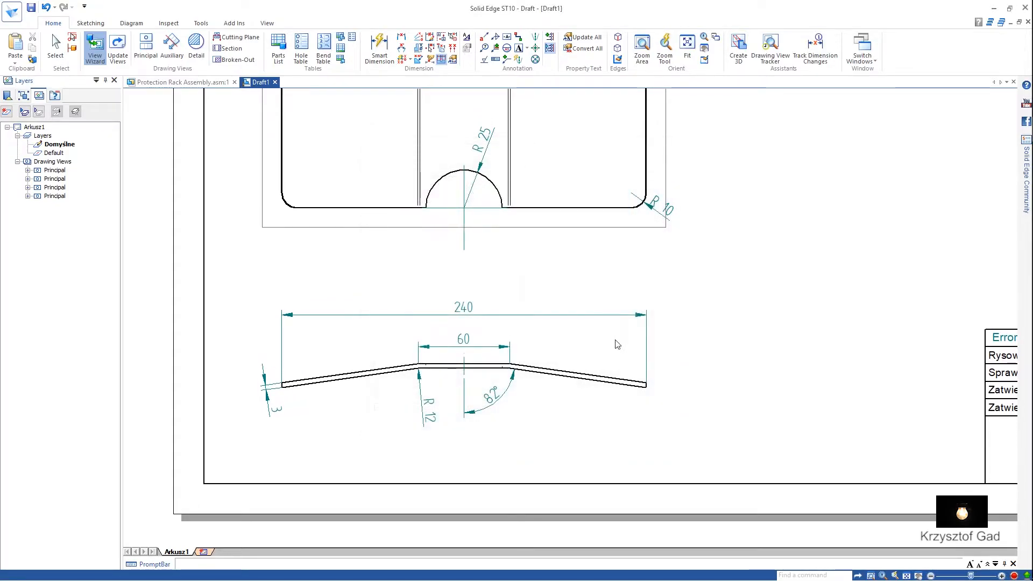
scroll(697, 272, "down", 5)
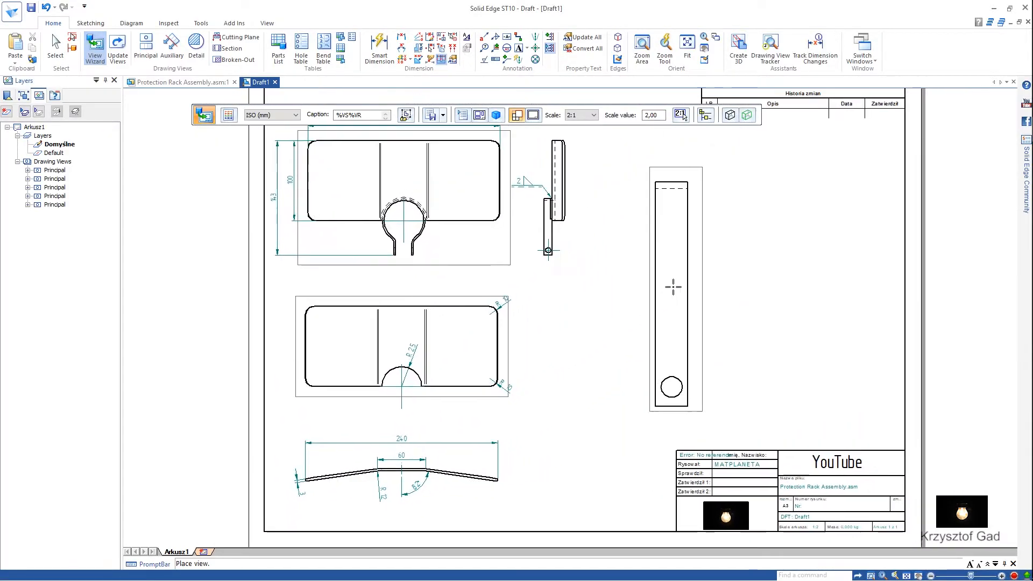
scroll(675, 289, "down", 1)
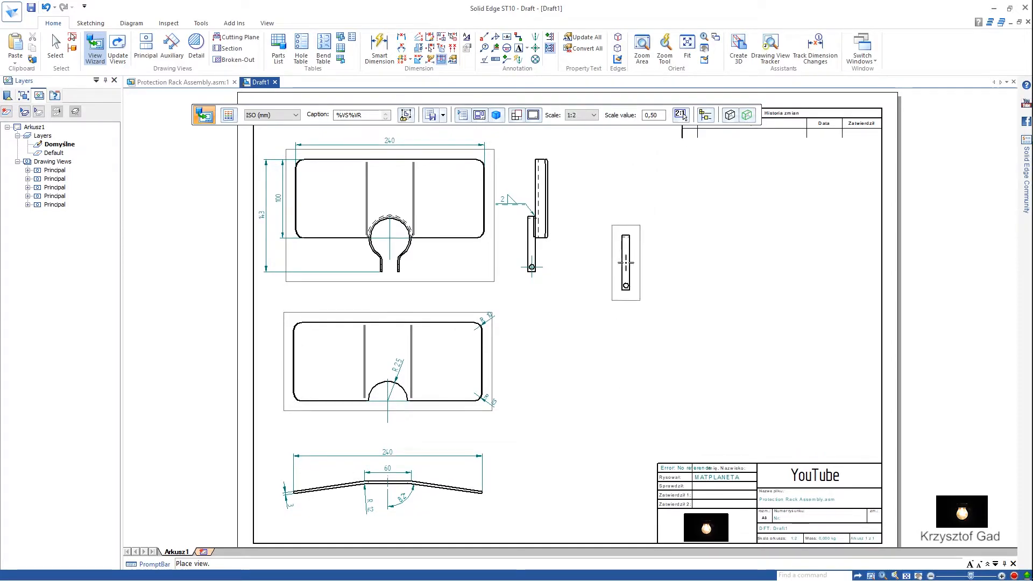
left_click(681, 114)
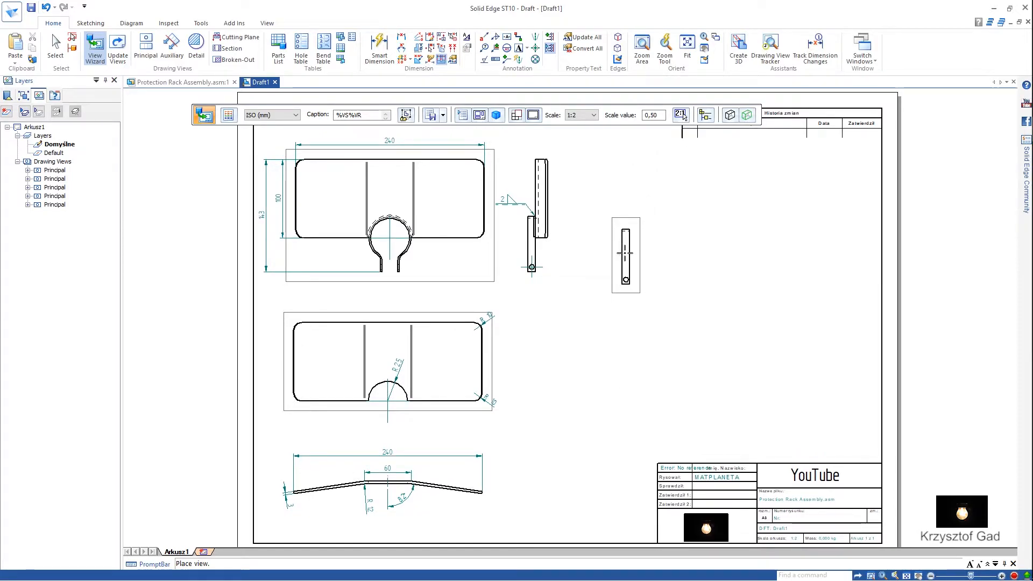
left_click(639, 247)
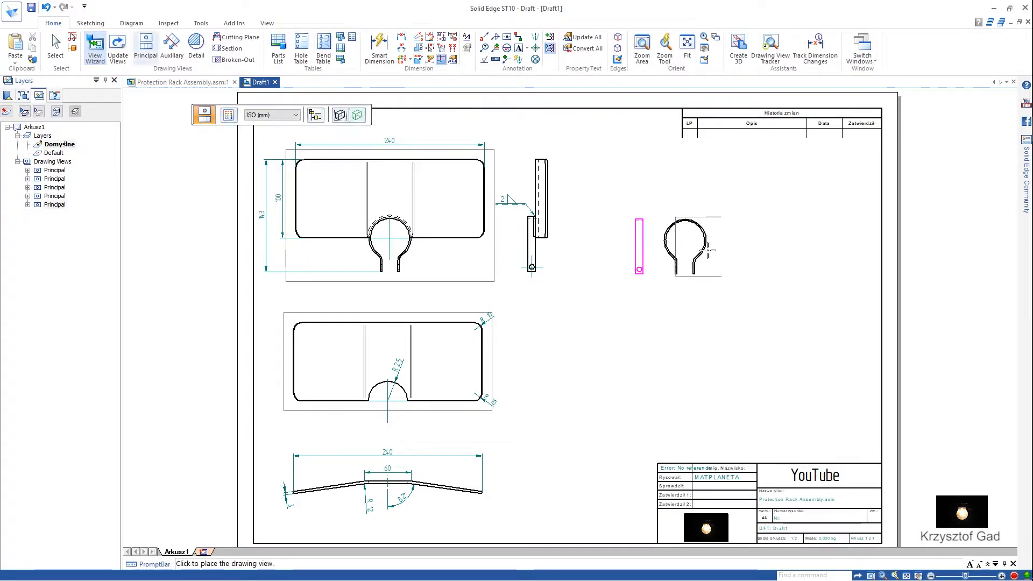
left_click(718, 249)
Add center marks to the hole in Plate 1's primary view and to the circular loop in its projected view.
scroll(686, 300, "up", 5)
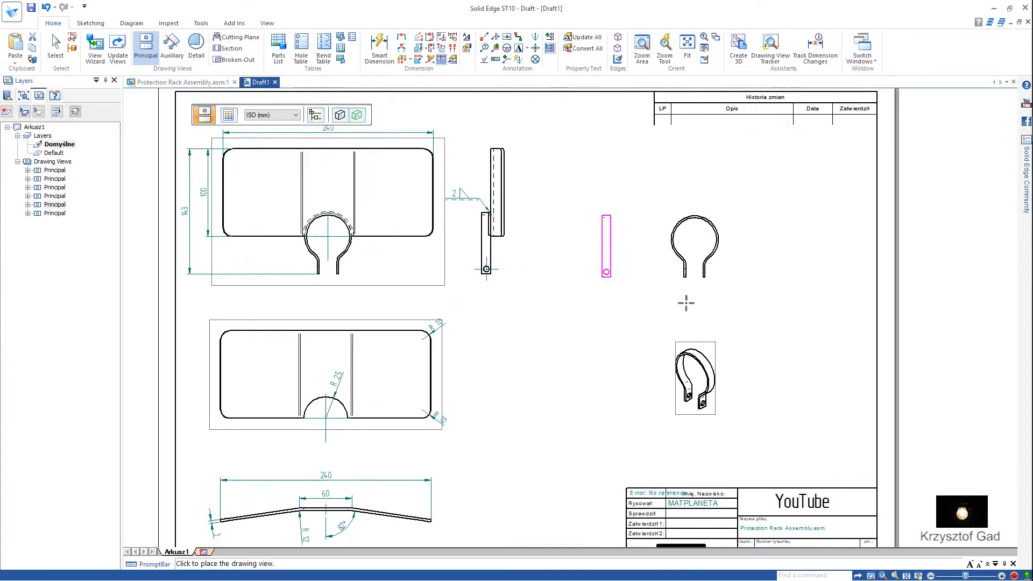
scroll(715, 279, "up", 3)
left_click(535, 47)
left_click(339, 327)
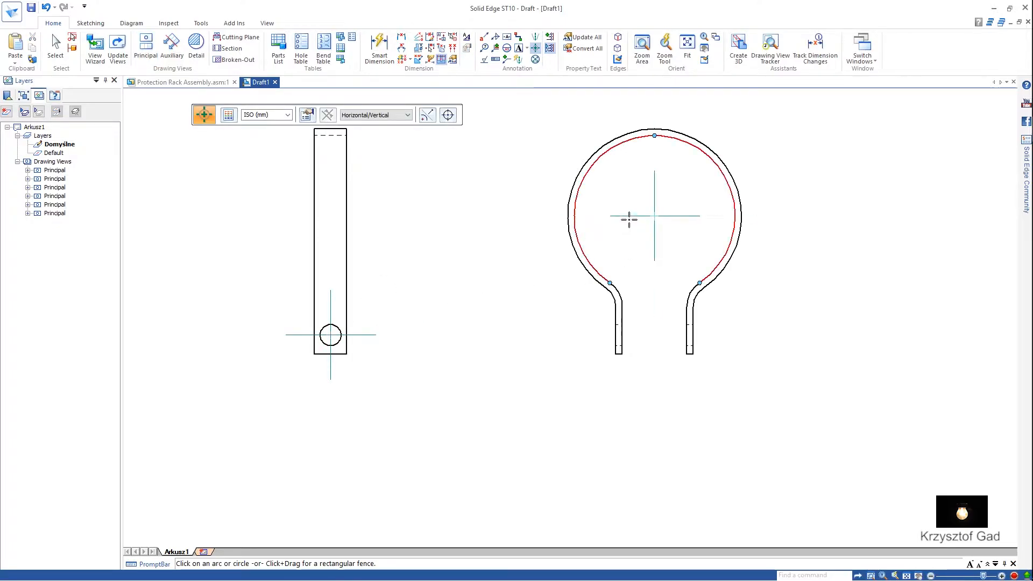
key("Escape")
Create automatic center lines for the holes in the two legs of Plate 1's projected view.
left_click(517, 59)
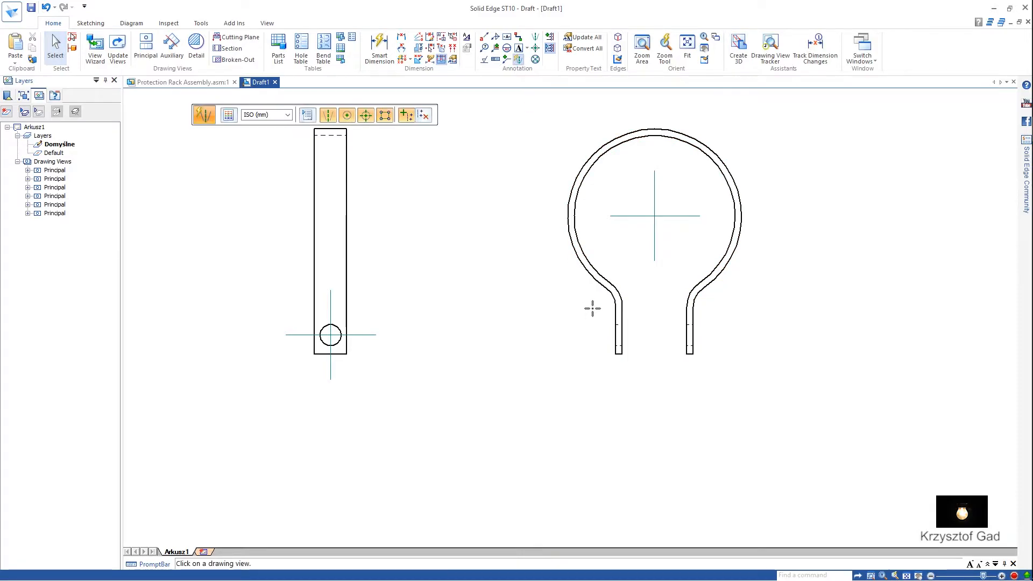
left_click(617, 312)
key("Escape")
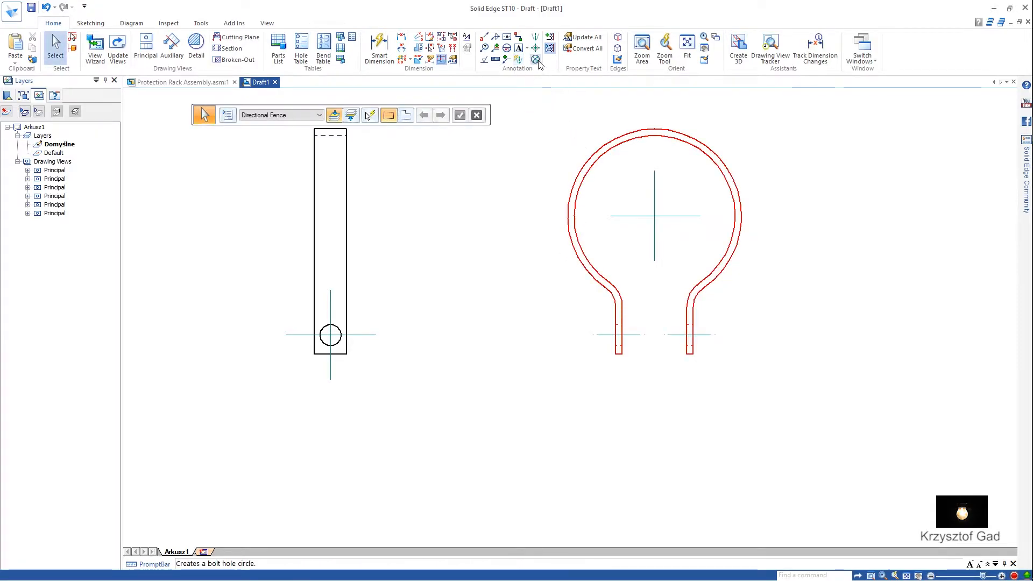
Enlarge the center mark of Plate 1's circular loop by setting its text scale to 2,00.
double_click(623, 215)
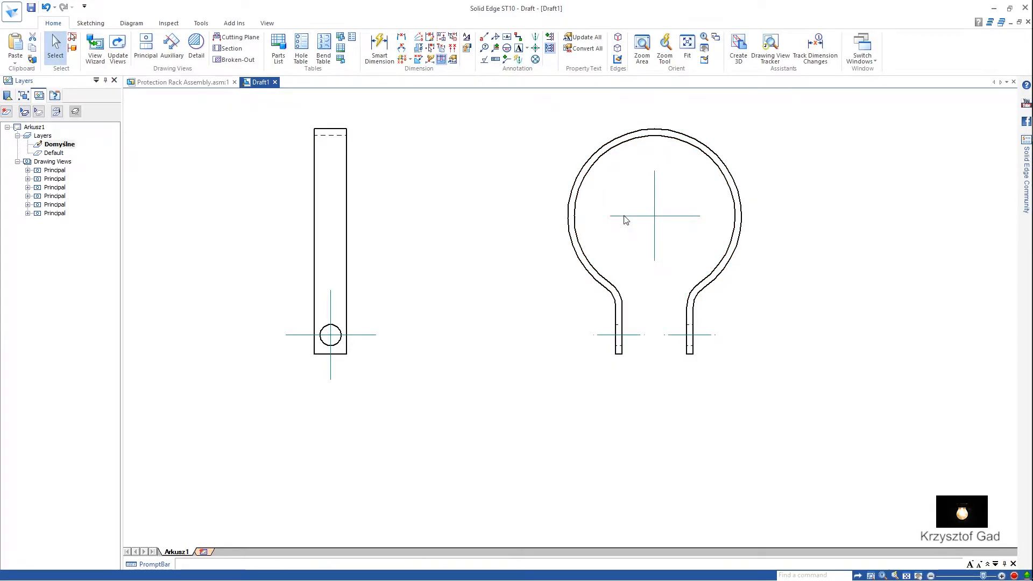
left_click(539, 335)
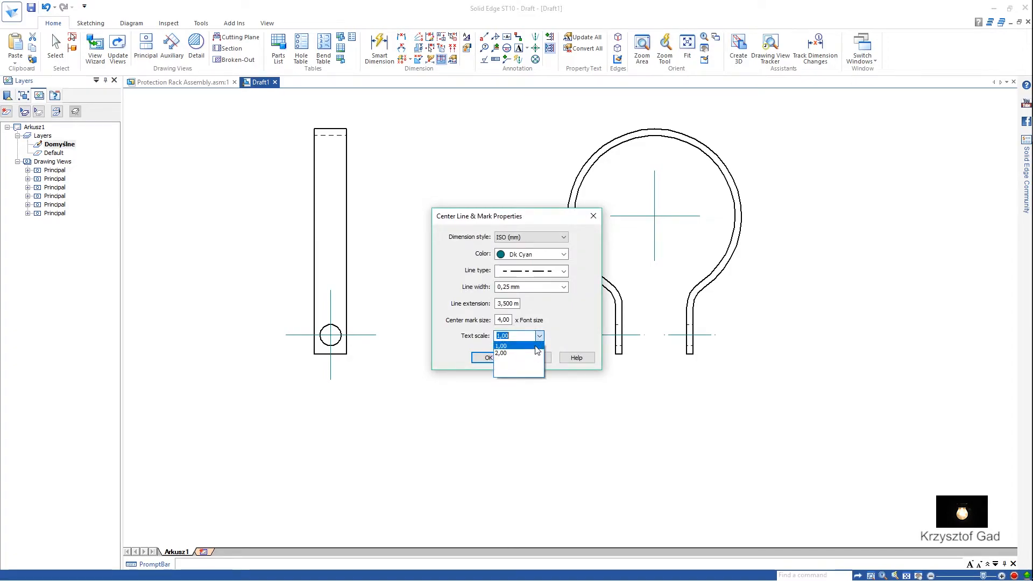
left_click(530, 359)
left_click(488, 357)
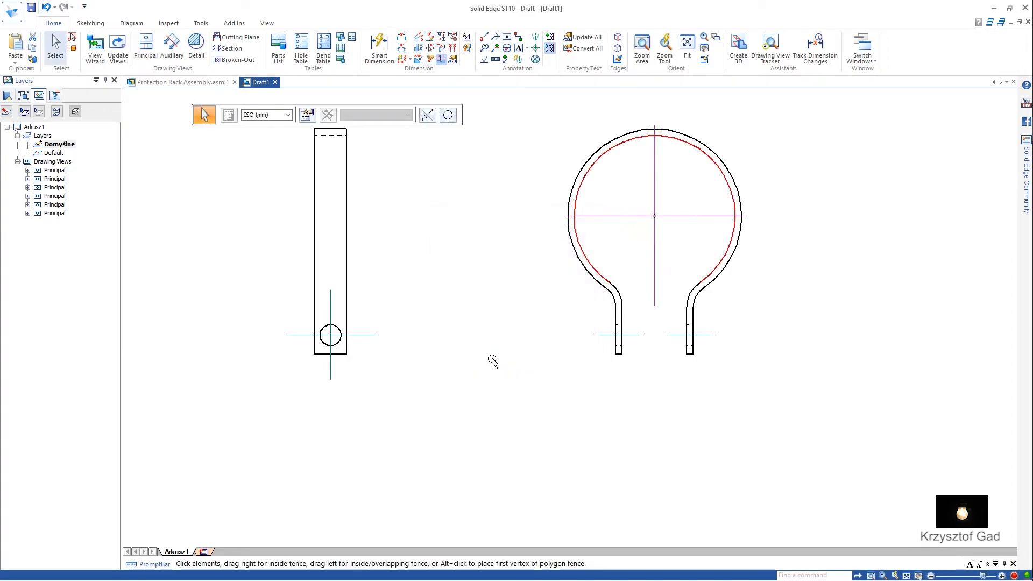
Dimension the loop's outer radius and the radius of the bend above the right leg in Plate 1's projected view.
left_click(379, 48)
left_click(710, 146)
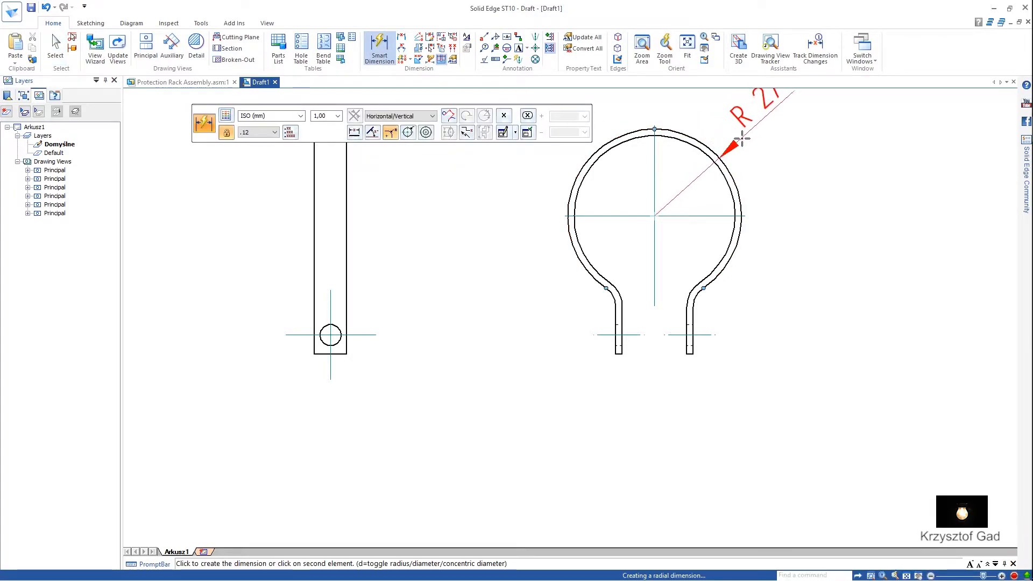
left_click(699, 296)
left_click(732, 318)
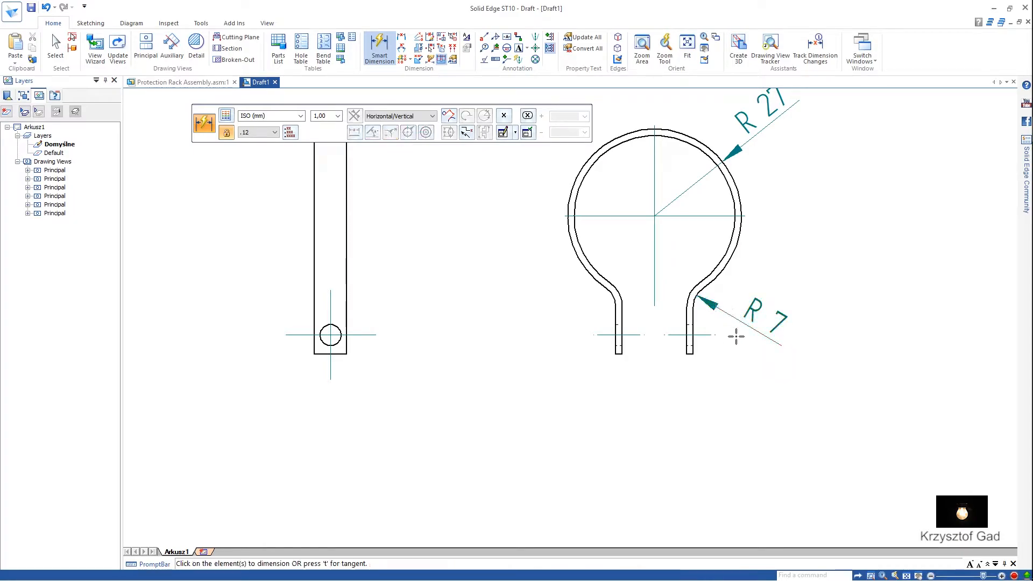
Dimension the horizontal distance between the outer faces of the two legs in Plate 1's projected view, placing it below them.
scroll(694, 340, "up", 3)
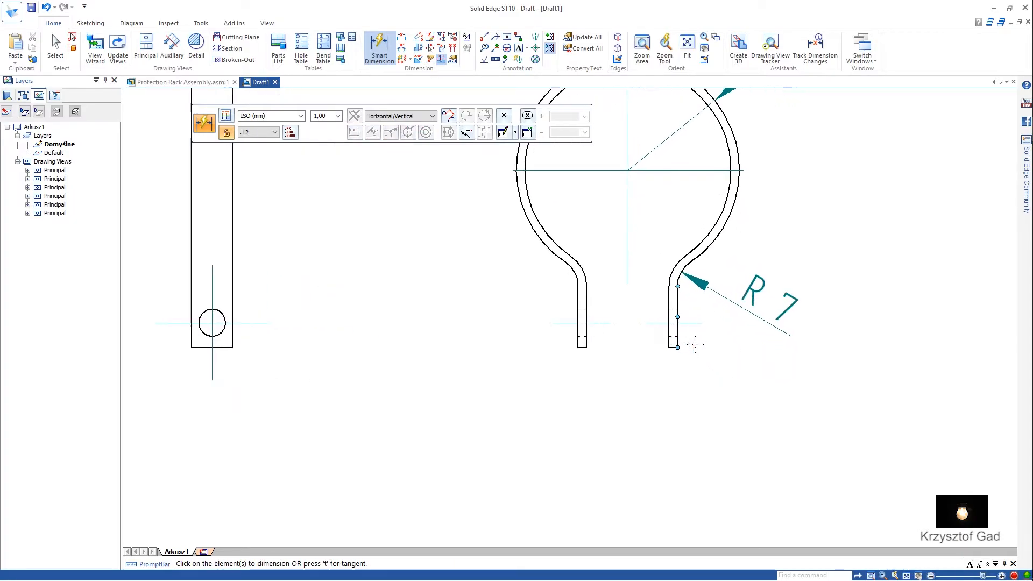
left_click(648, 337)
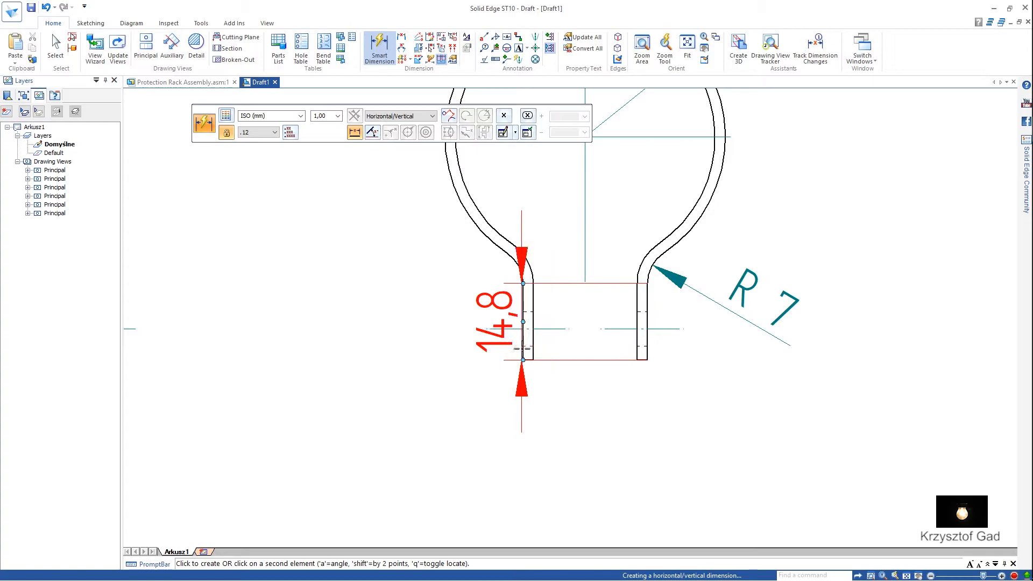
left_click(522, 335)
scroll(570, 399, "down", 1)
scroll(570, 399, "down", 3)
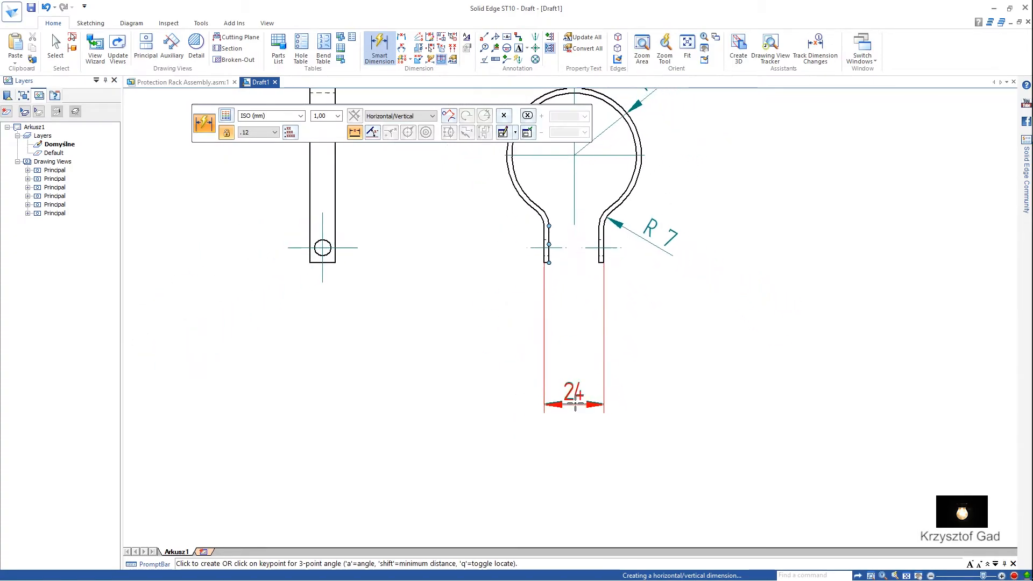
right_click(568, 349)
Dimension the sheet thickness at the left leg's lower end in Plate 1's projected view, above the leg spacing dimension.
scroll(547, 269, "up", 3)
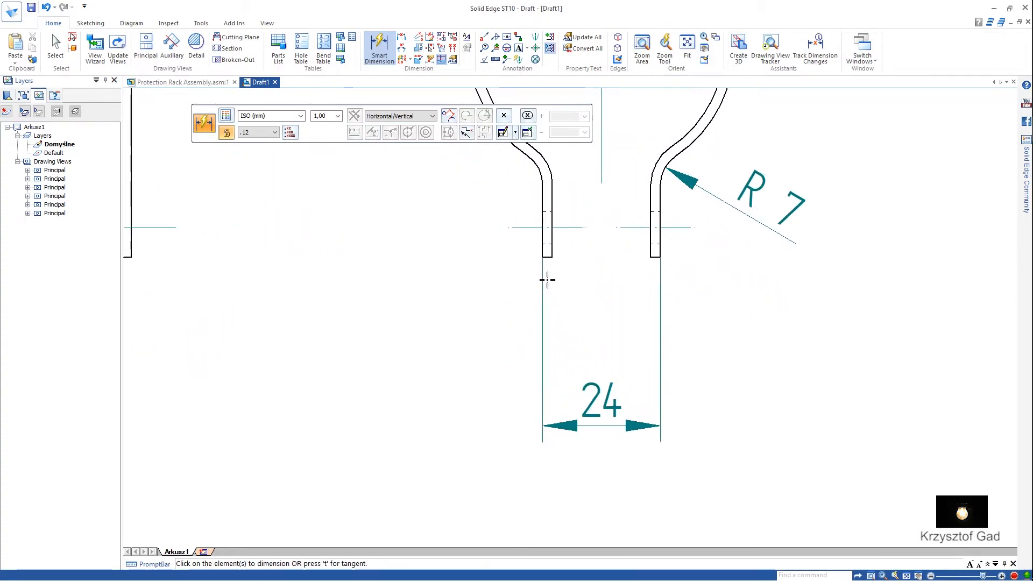
left_click(547, 261)
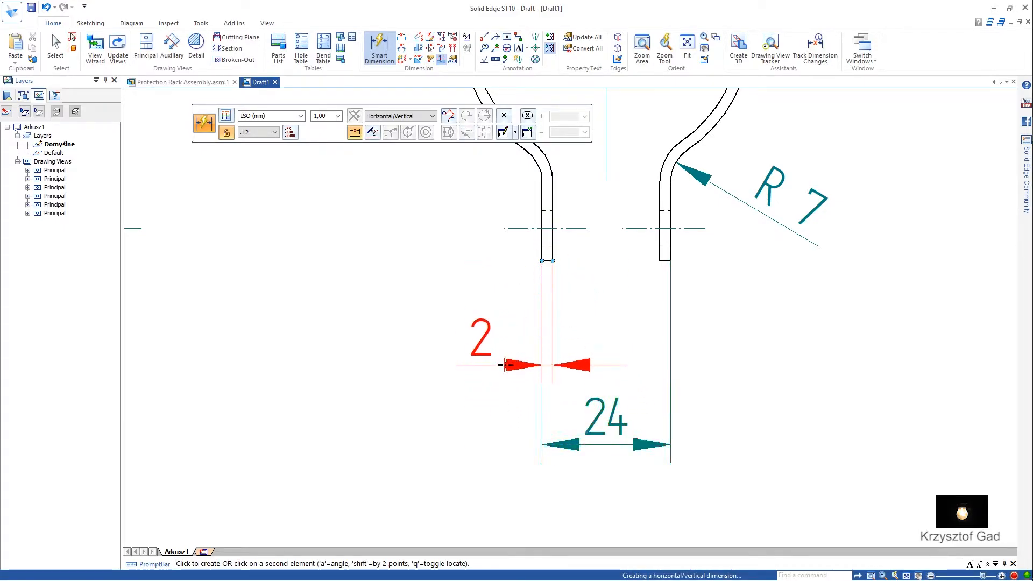
left_click(502, 355)
scroll(502, 355, "down", 4)
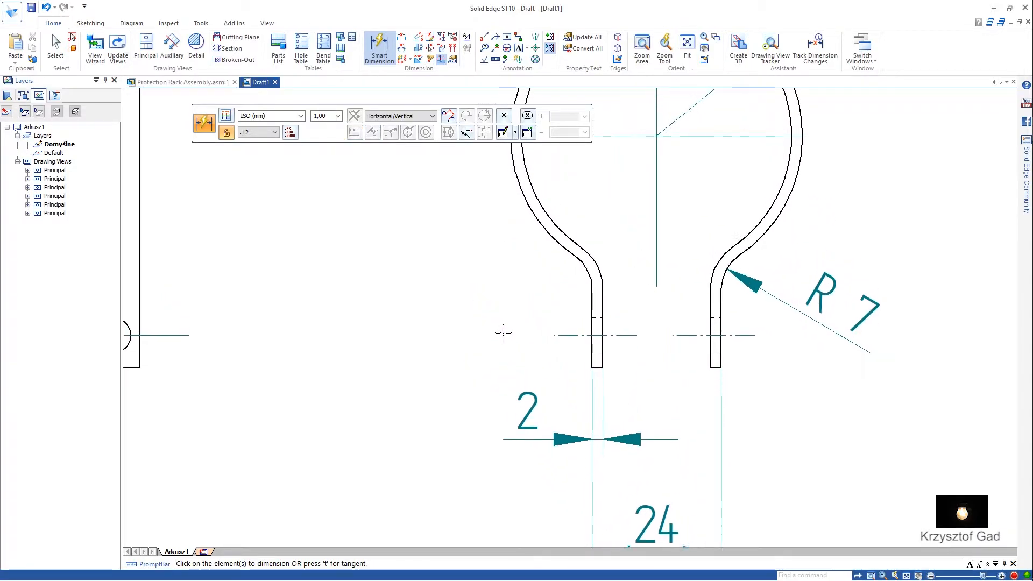
Dimension the overall height of Plate 1's projected view from the loop's top to the leg's lower end, placing it beside the loop's outer side.
middle_click_drag(560, 328, 560, 337)
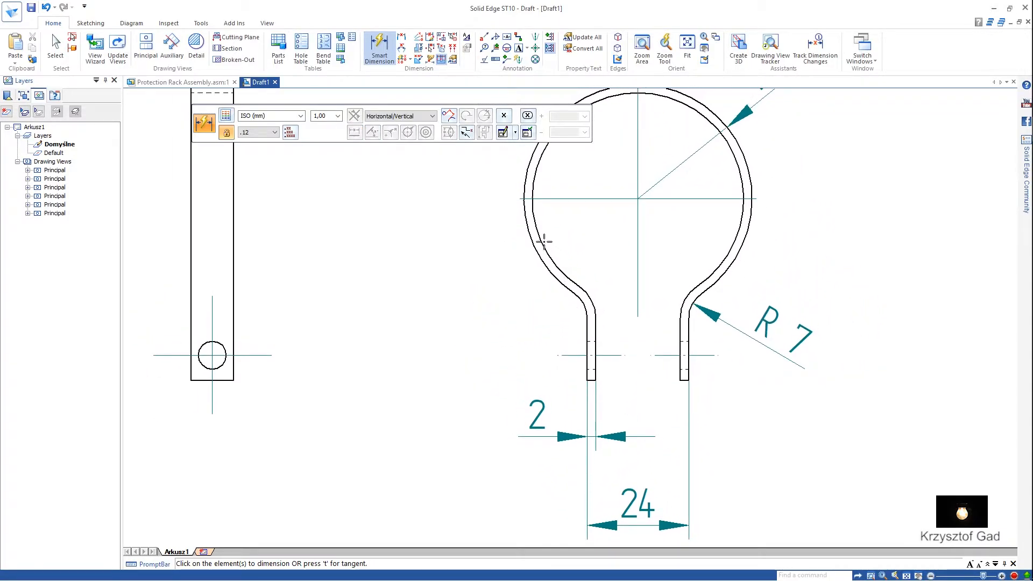
scroll(576, 188, "up", 3, "shift")
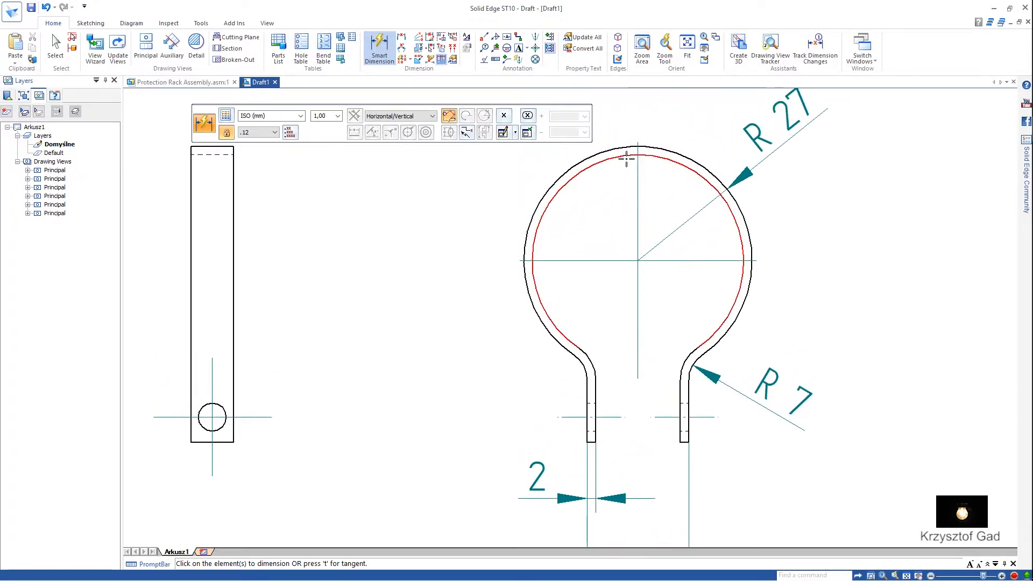
left_click(624, 146)
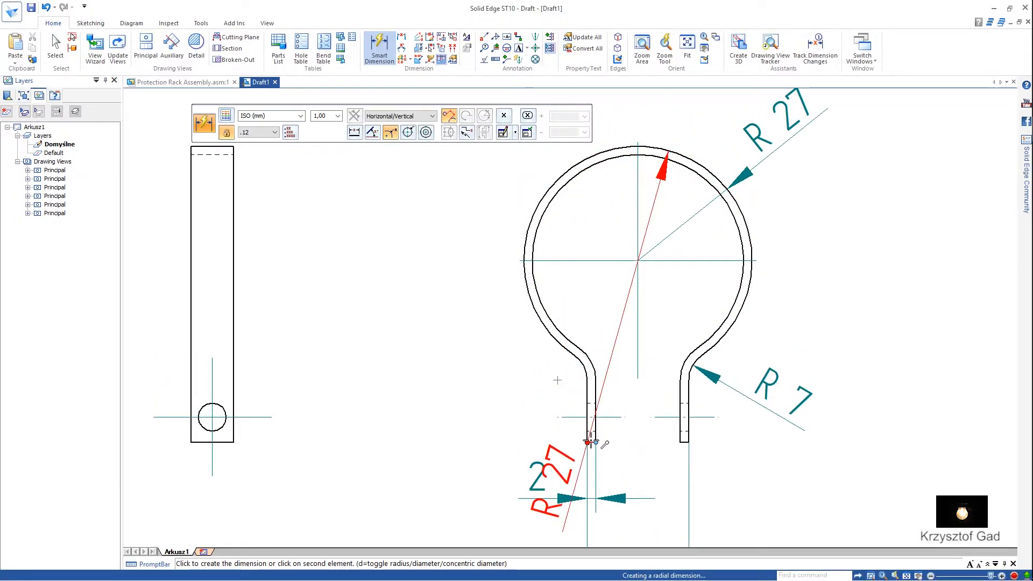
left_click(589, 441)
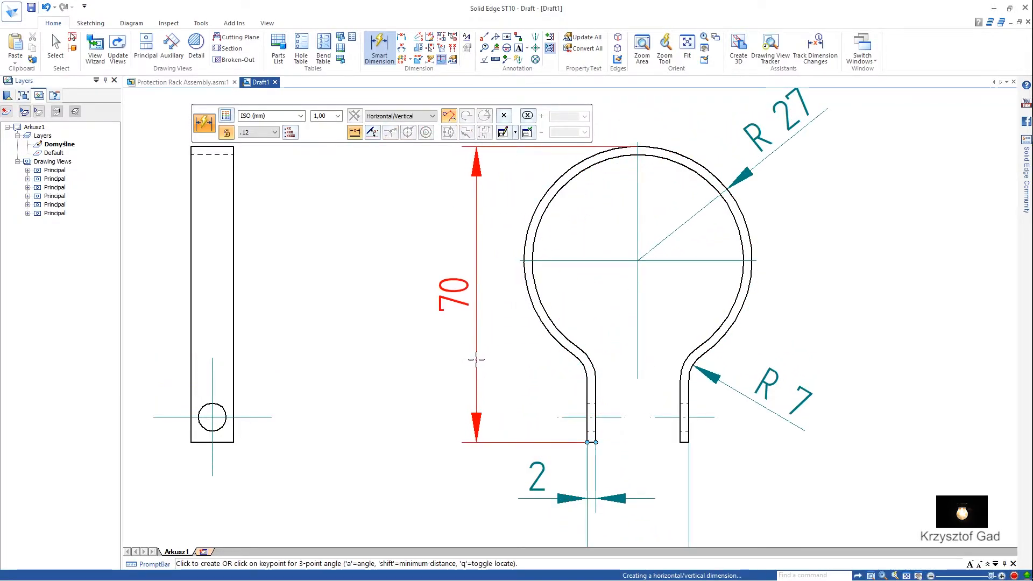
left_click(477, 359)
Dimension the hole's diameter in Plate 1's narrow view and the vertical distance from the lower edge to the hole's center.
scroll(475, 358, "down", 5)
scroll(475, 344, "up", 3)
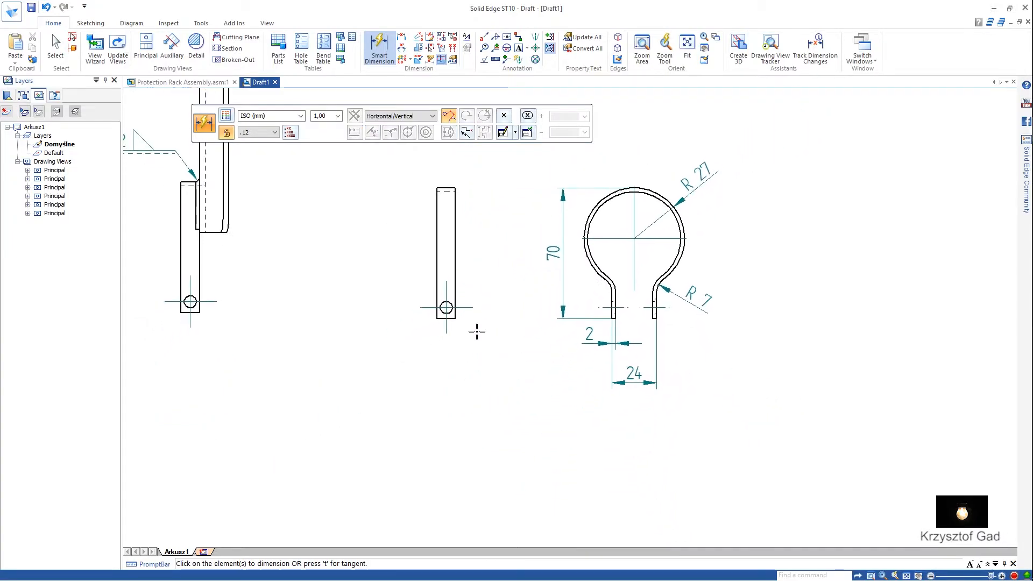
scroll(477, 317, "up", 5)
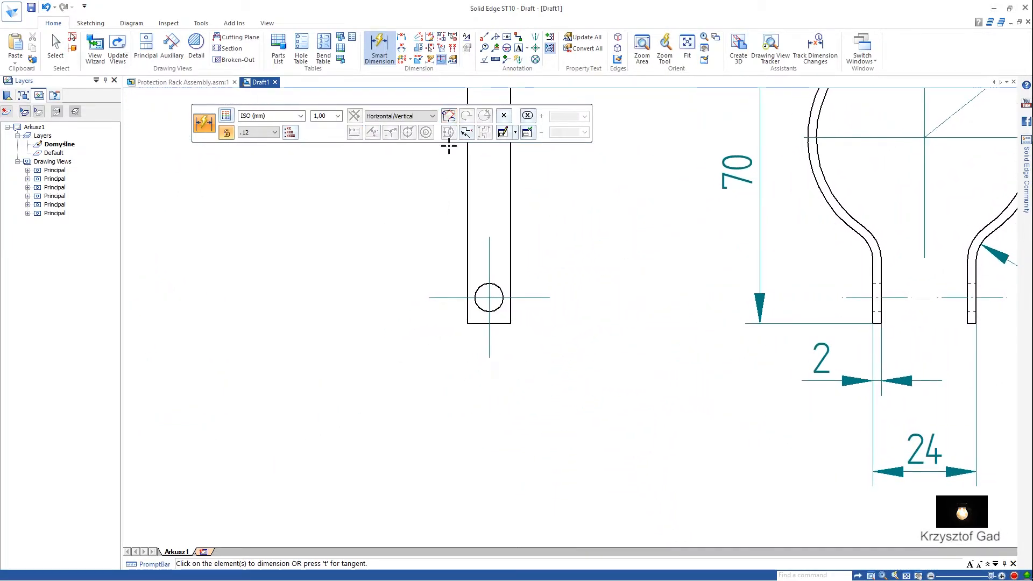
scroll(514, 300, "up", 1)
left_click(502, 316)
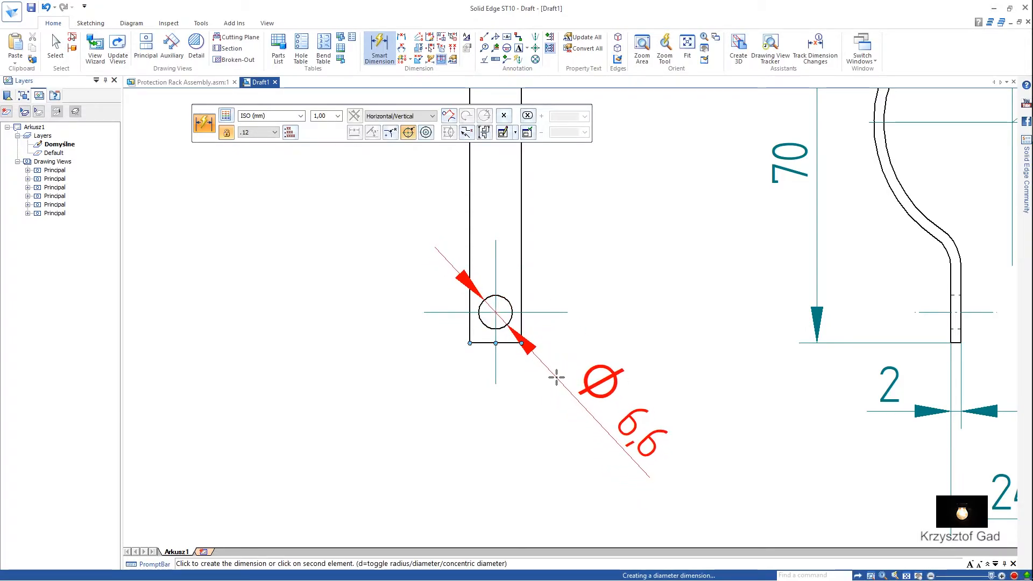
left_click(535, 369)
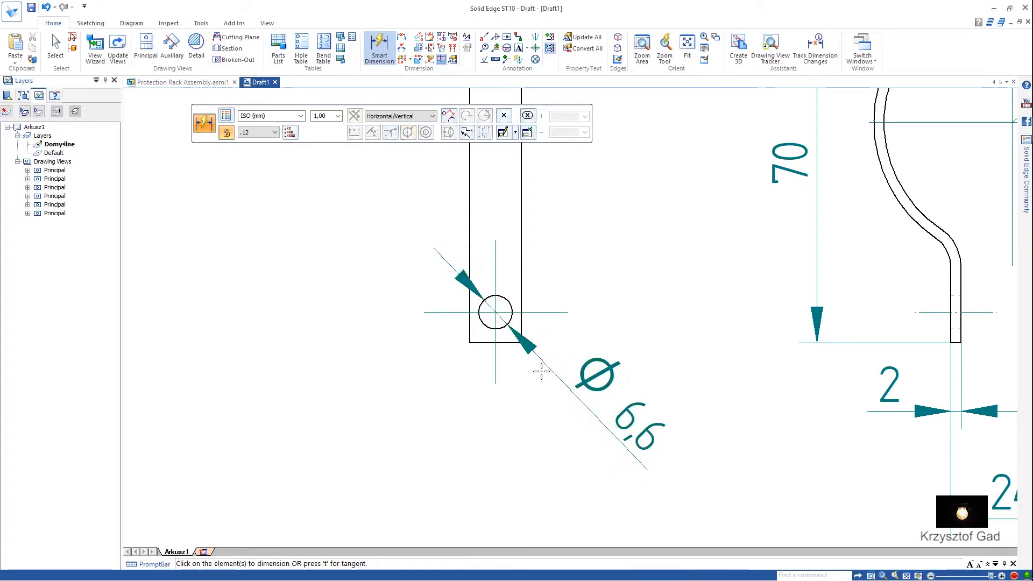
left_click(481, 345)
left_click(495, 312)
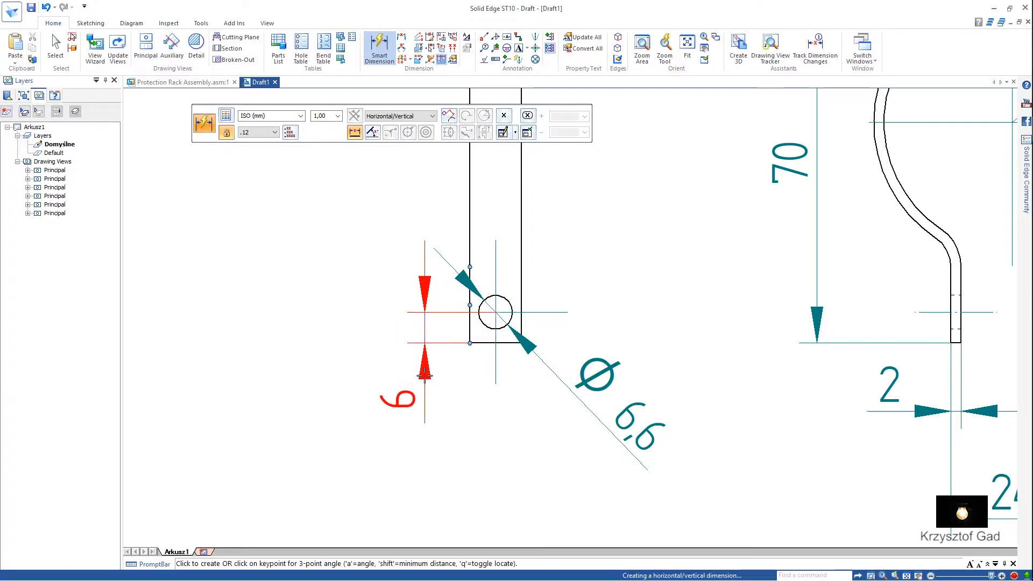
left_click(423, 378)
Dimension the width of Plate 1's narrow view, placing the dimension above its upper edge.
scroll(454, 298, "up", 3)
scroll(484, 263, "up", 1)
left_click(504, 339)
left_click(512, 301)
Create a parts list with automatic balloons from the assembly's front view and place it just above the title block.
scroll(511, 339, "up", 5)
scroll(512, 340, "up", 5)
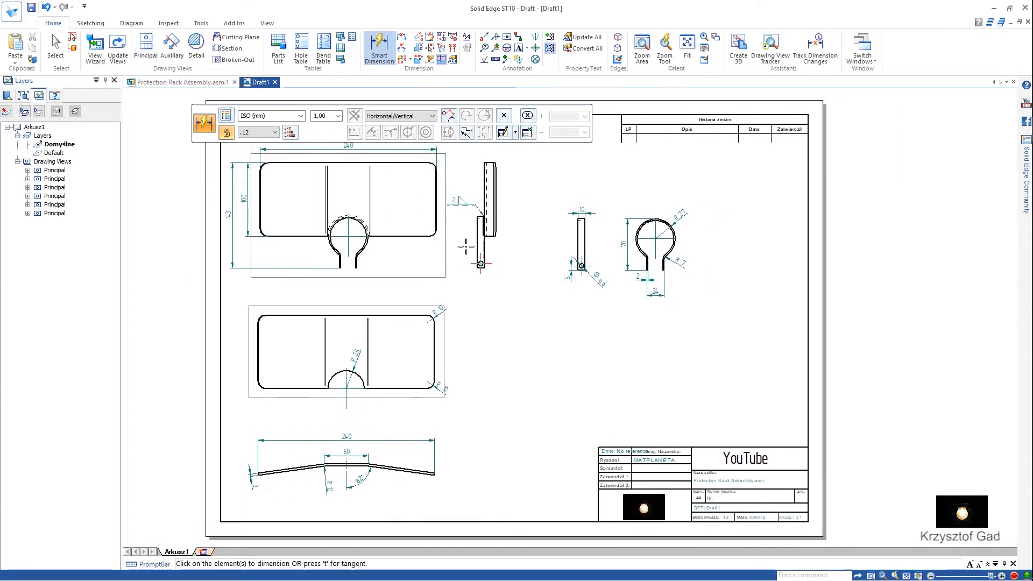
left_click(278, 49)
left_click(330, 167)
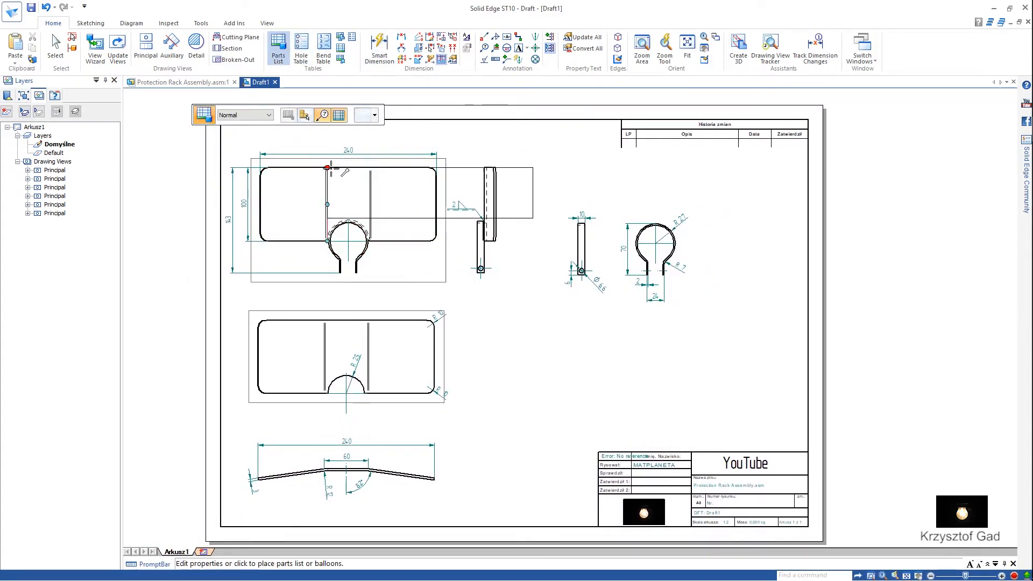
left_click(595, 392)
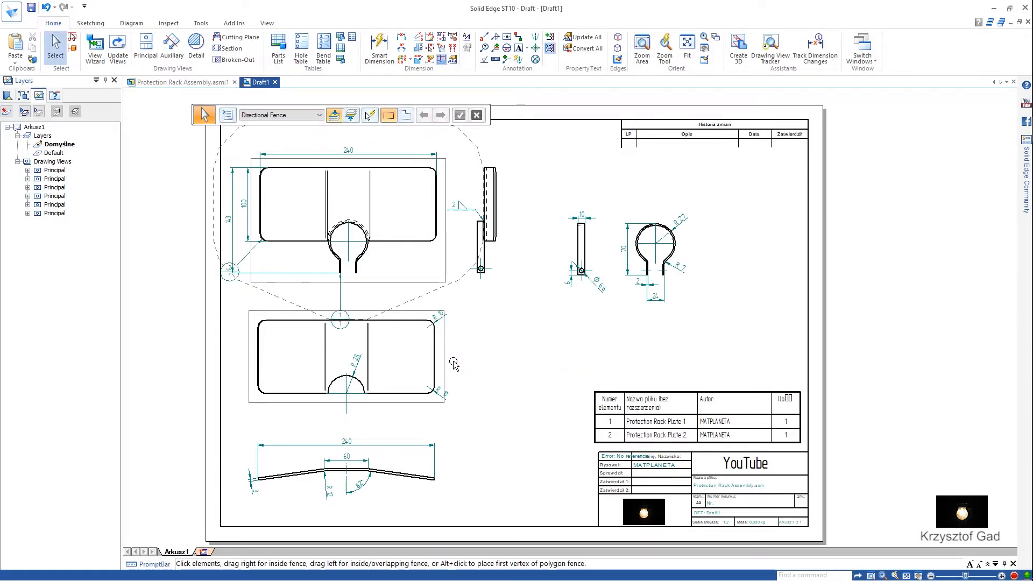
Pull the balloons closer to the assembly's front view, with balloon 1 straight below the loop's left leg and balloon 2 below the plate's lower-left corner.
left_click_drag(339, 324, 358, 296)
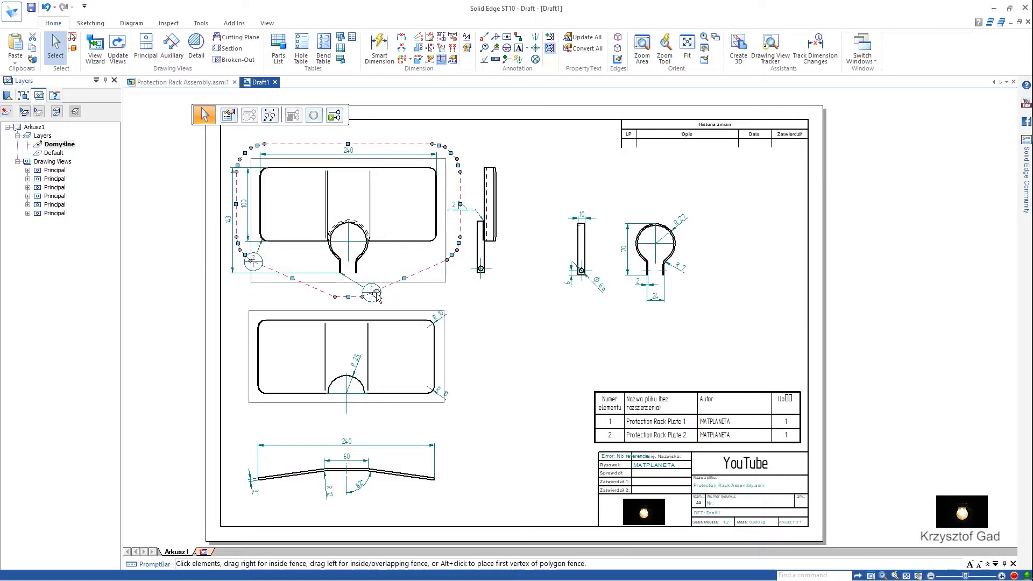
left_click(371, 294)
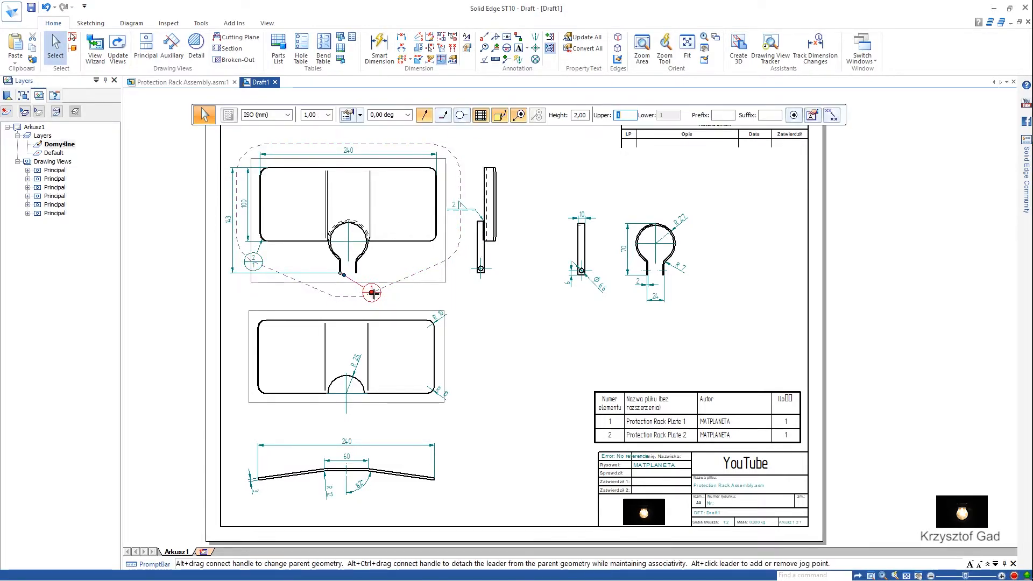
left_click_drag(341, 299, 341, 299)
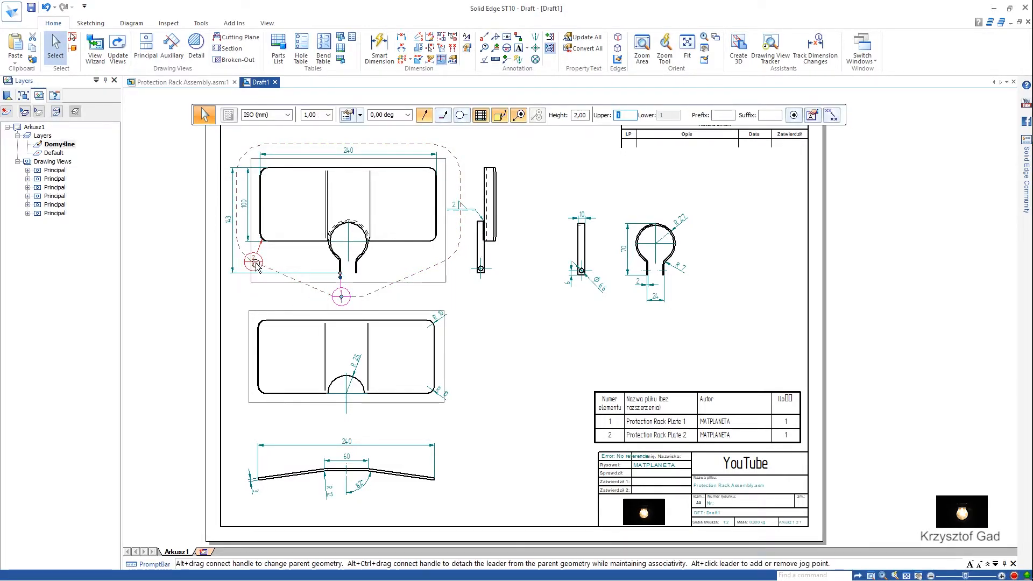
mouse_move(260, 262)
left_mouse_down()
mouse_move(274, 261)
mouse_move(263, 262)
left_mouse_up()
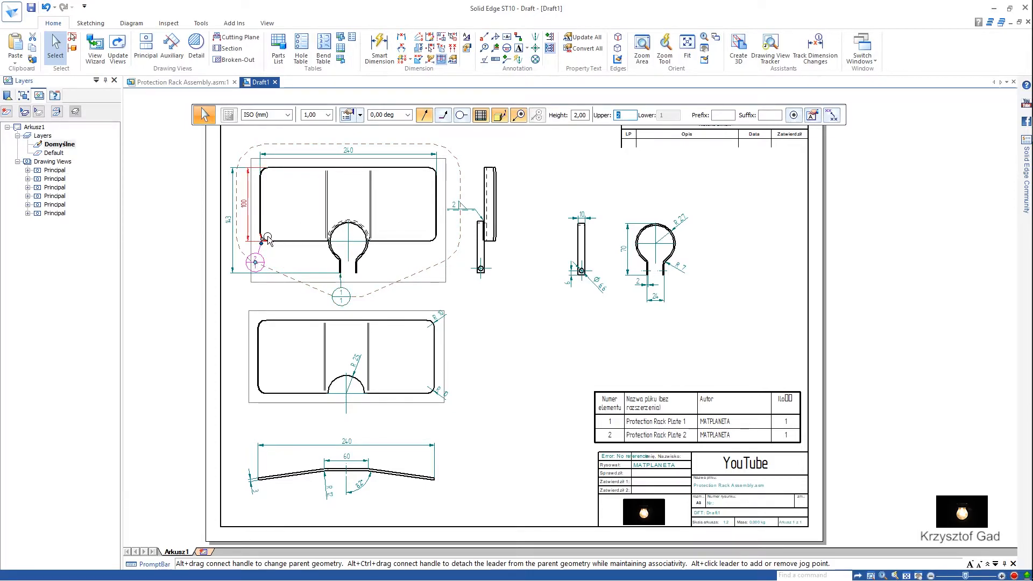
Shift balloon 2's leader end along the plate's lower-left corner and remove the dashed balloon alignment shape around the assembly view.
left_click_drag(264, 238, 302, 242)
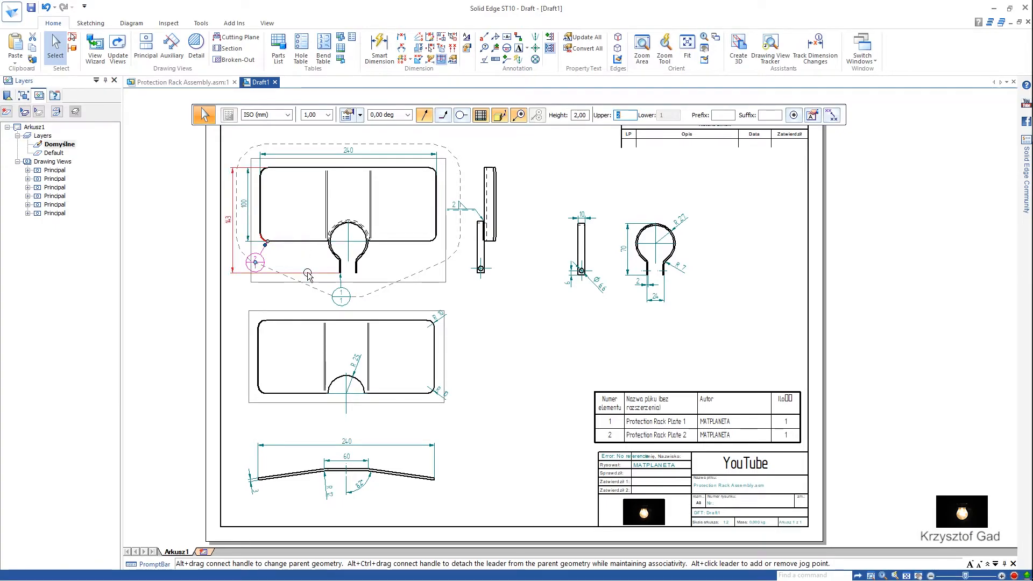
key("Escape")
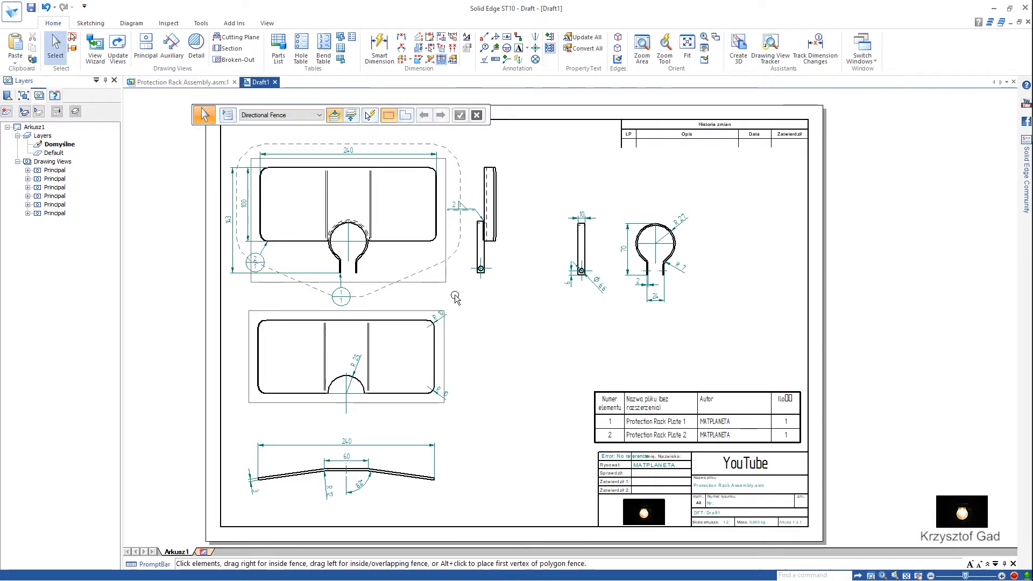
right_click(431, 270)
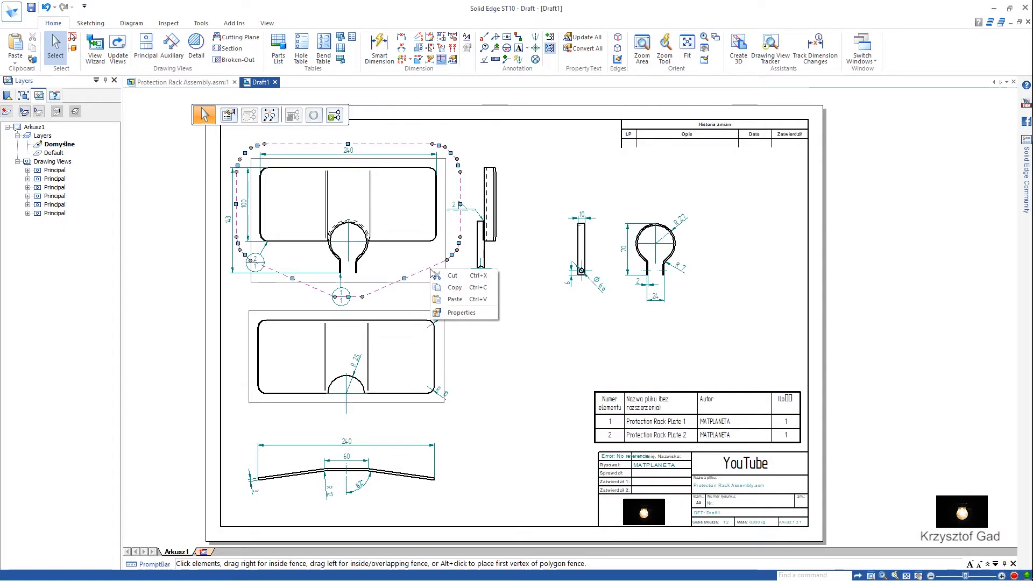
left_click(452, 275)
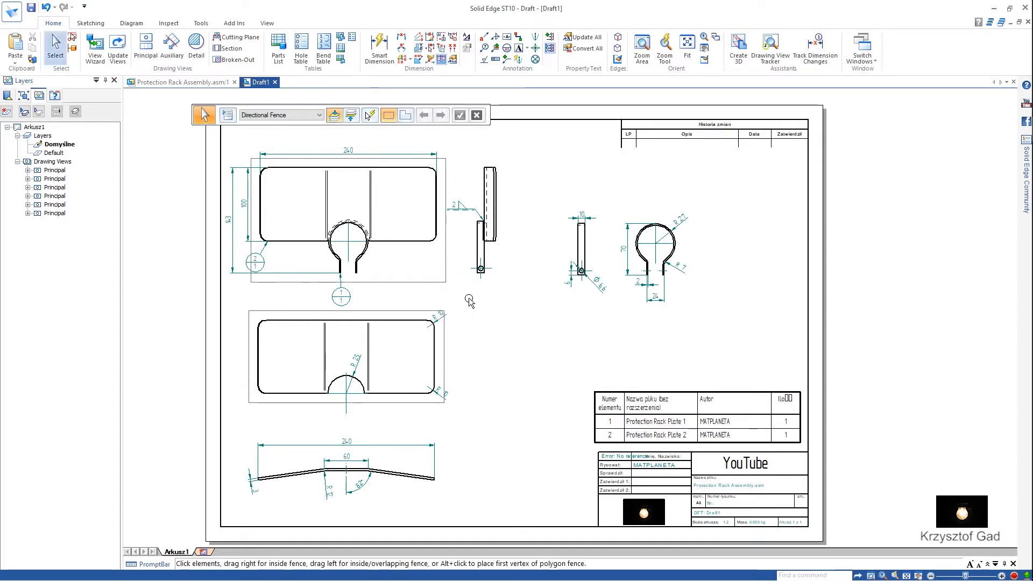
Open the parts list's properties and delete all of its existing columns.
scroll(509, 302, "up", 2)
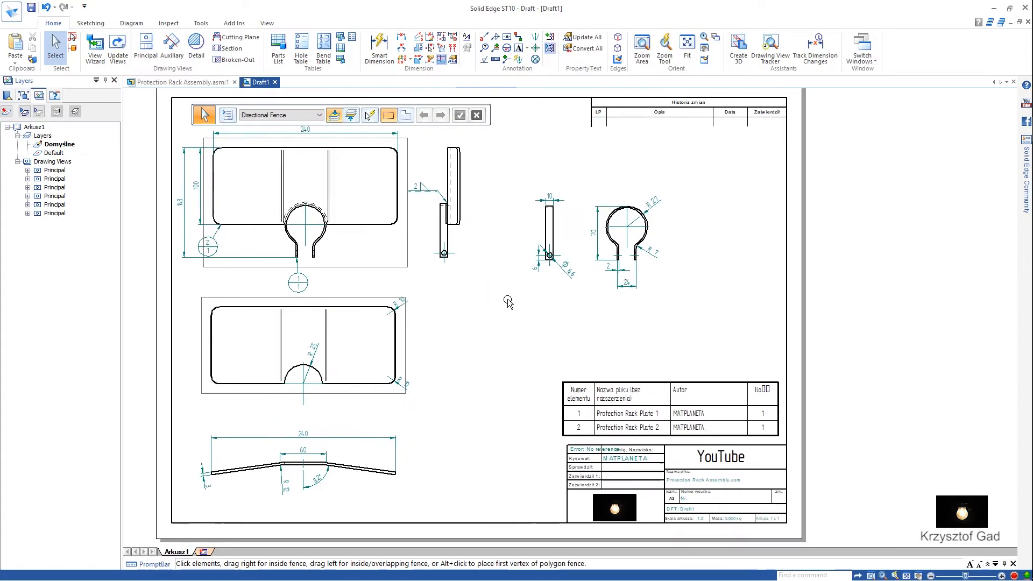
left_click(521, 375)
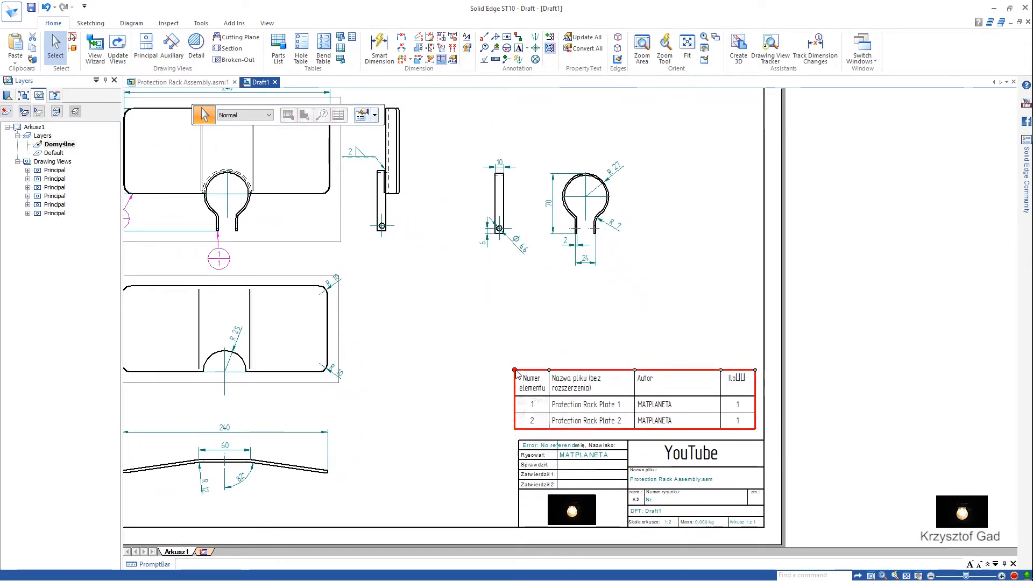
right_click(515, 371)
left_click(536, 463)
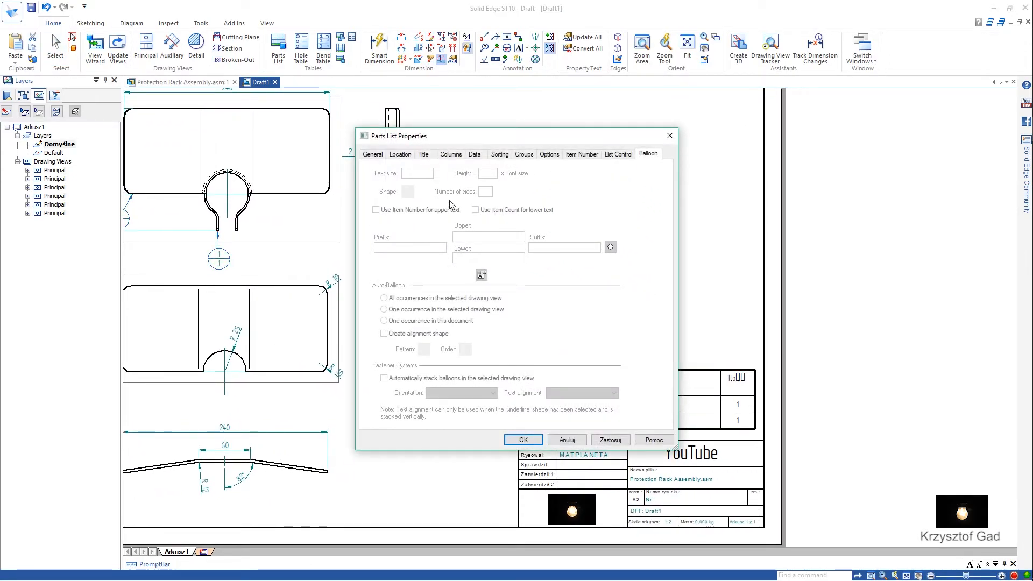
left_click(450, 154)
left_click(446, 273)
left_click(446, 272)
left_click(446, 272)
left_click(446, 273)
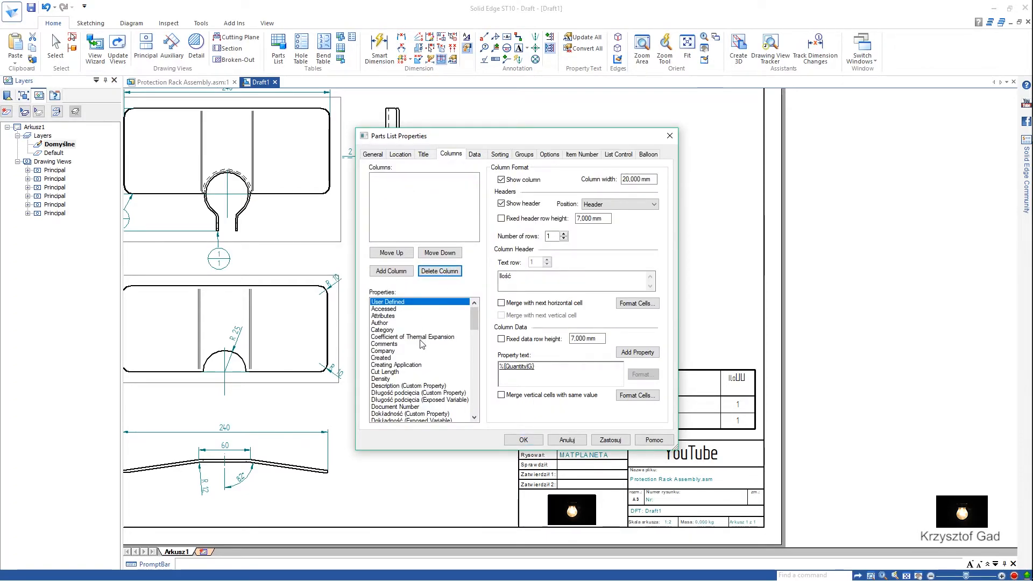
Add the Description (Custom Property) and Item Number columns to the parts list.
left_click(412, 386)
left_click(388, 271)
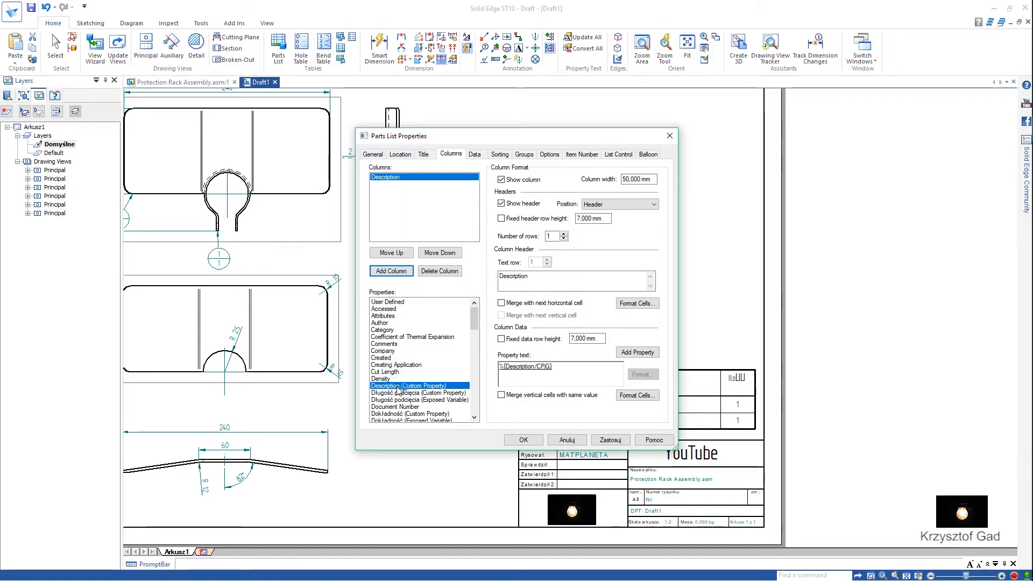
scroll(396, 389, "down", 5)
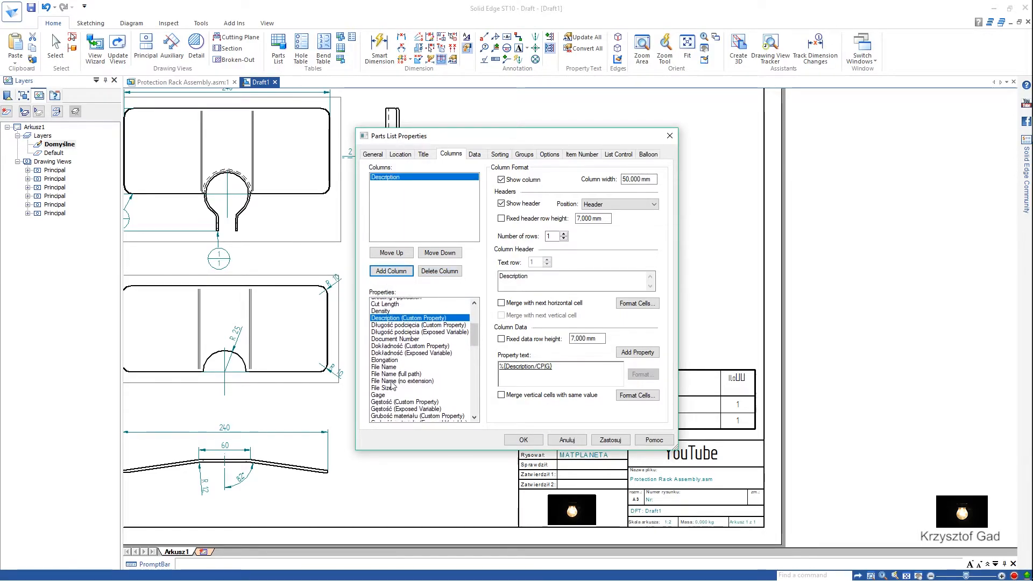
scroll(391, 386, "down", 2)
left_click(387, 379)
left_click(394, 271)
Add the Material and Quantity columns to the parts list.
scroll(391, 409, "down", 3)
scroll(391, 422, "up", 3)
left_click(391, 414)
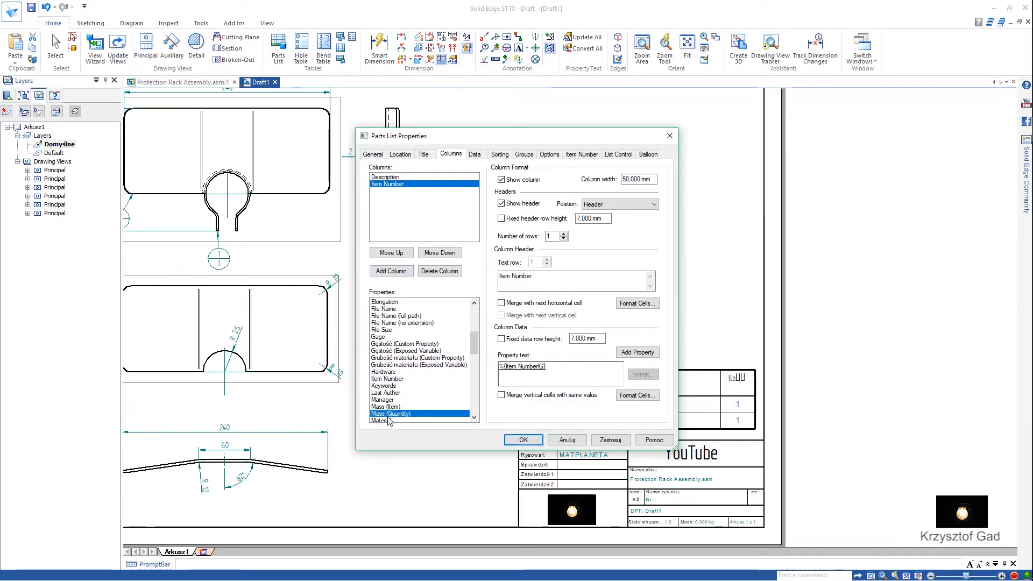
scroll(388, 401, "down", 3)
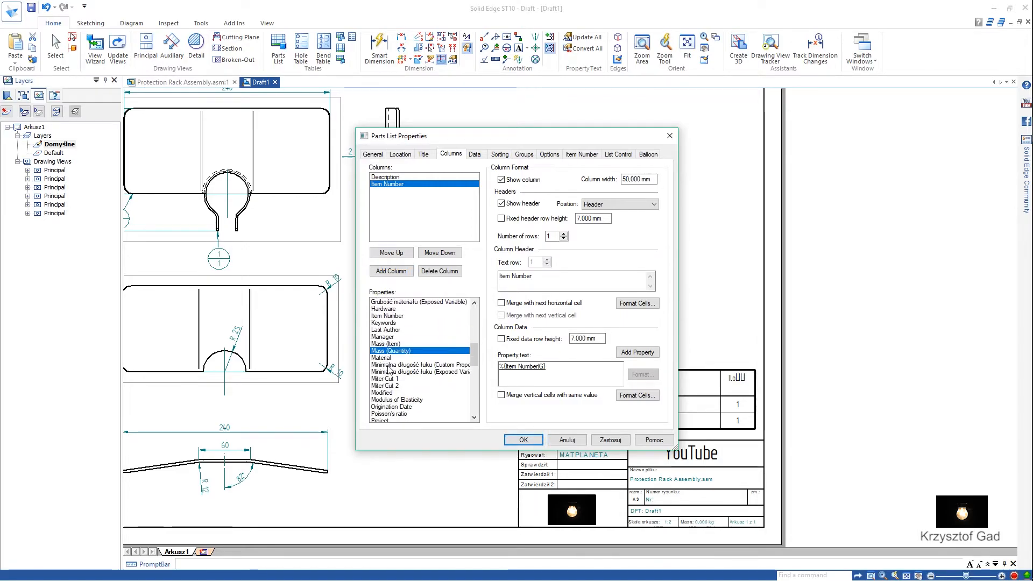
left_click(387, 359)
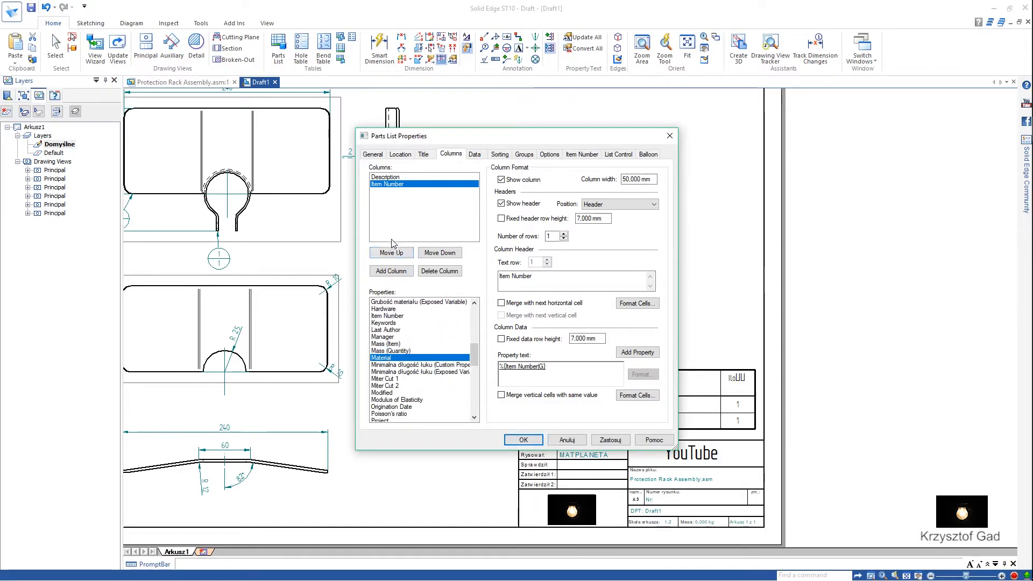
left_click(391, 270)
scroll(404, 384, "down", 3)
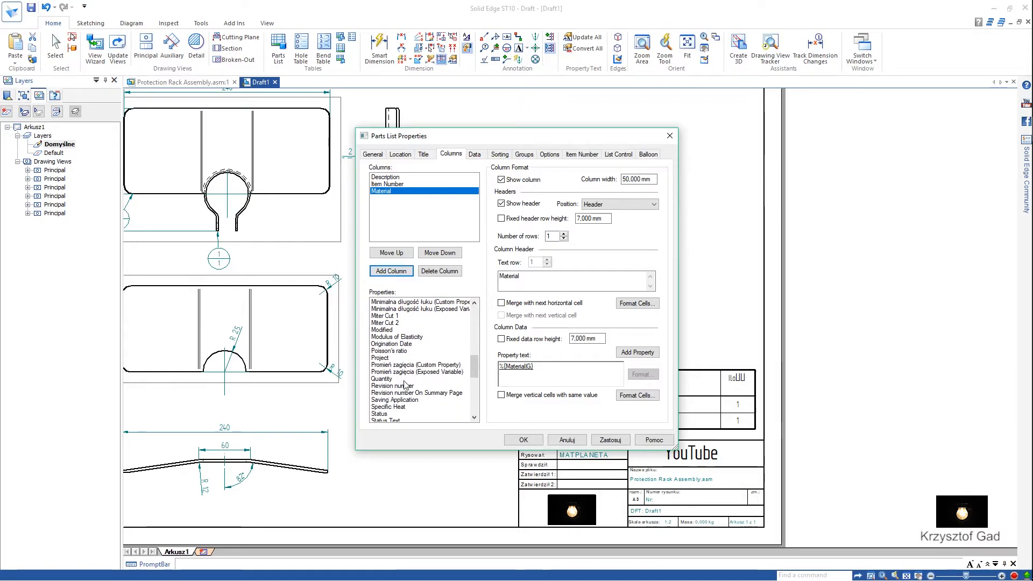
scroll(405, 384, "up", 1)
left_click(390, 401)
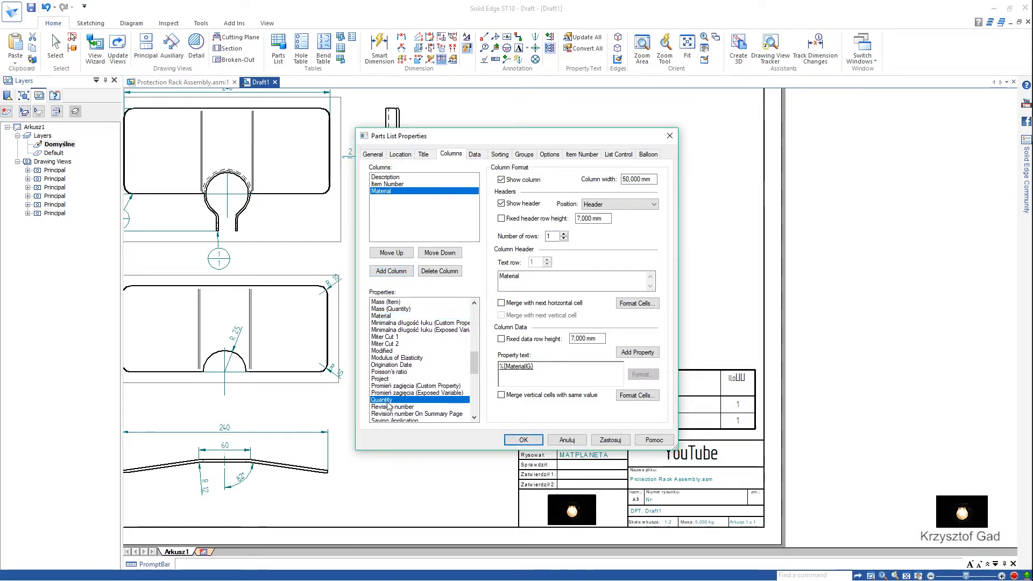
left_click(398, 273)
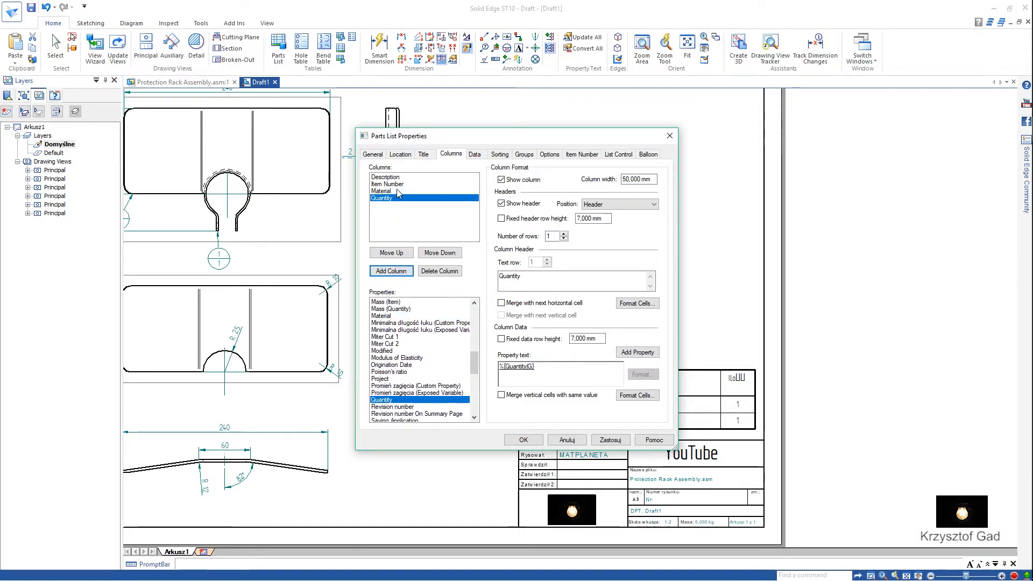
Reorder the parts list columns to Item Number, Quantity, Description, Material and apply the changes.
left_click(398, 185)
left_click(399, 253)
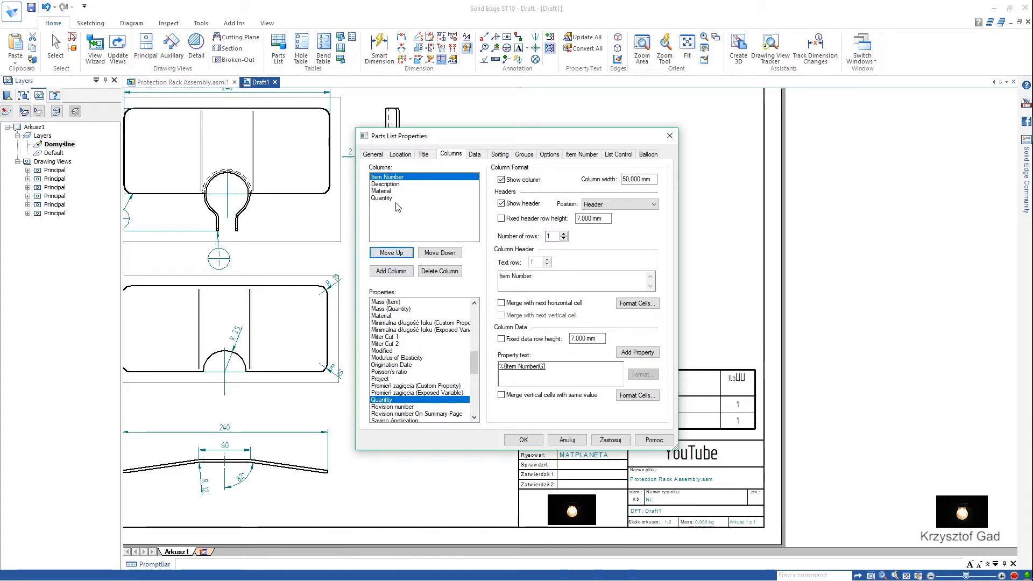
left_click(395, 198)
left_click(391, 254)
left_click(392, 253)
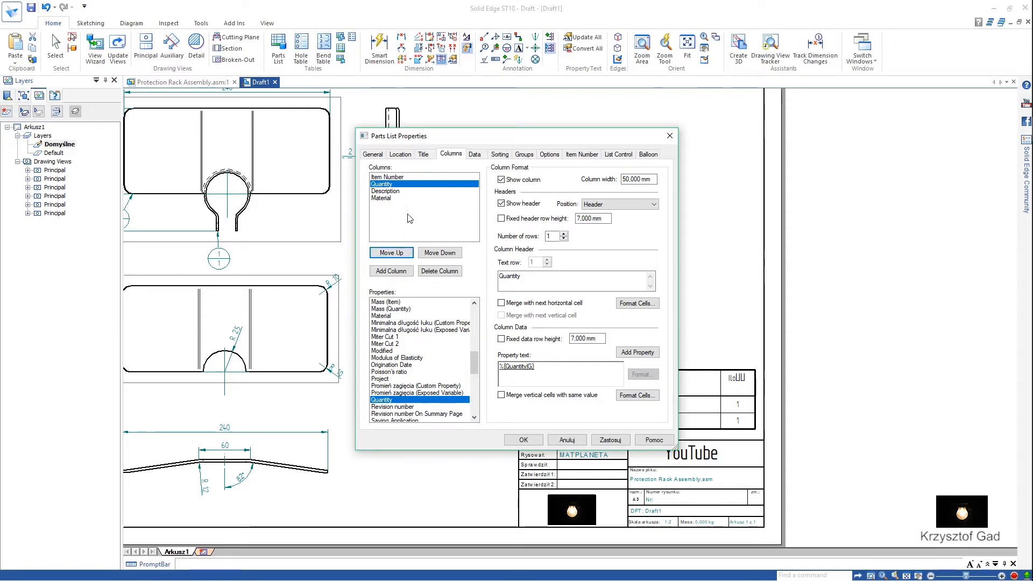
left_click(523, 440)
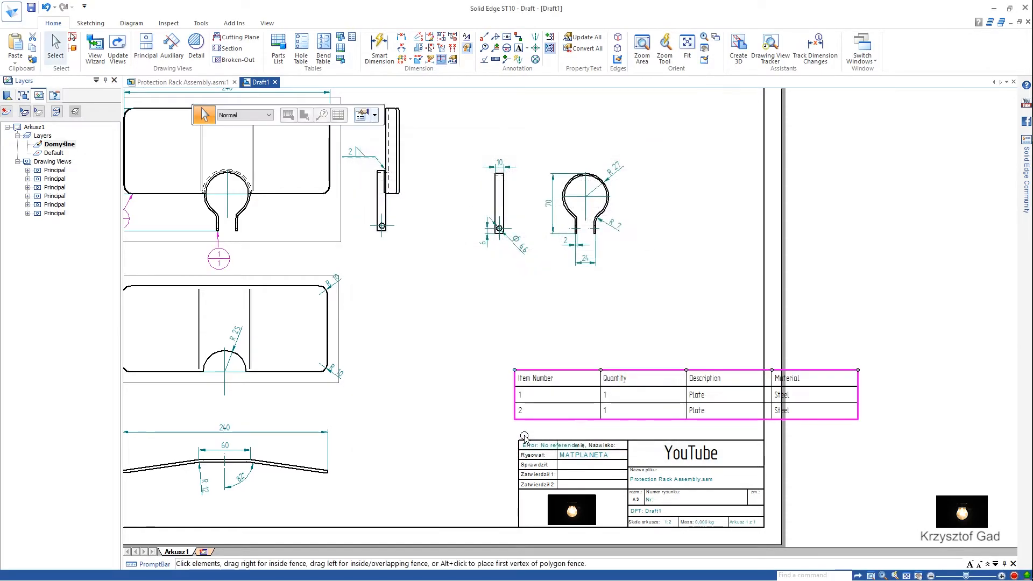
Center the text of both parts list data rows horizontally and vertically in their cells and confirm the properties.
scroll(542, 398, "up", 3)
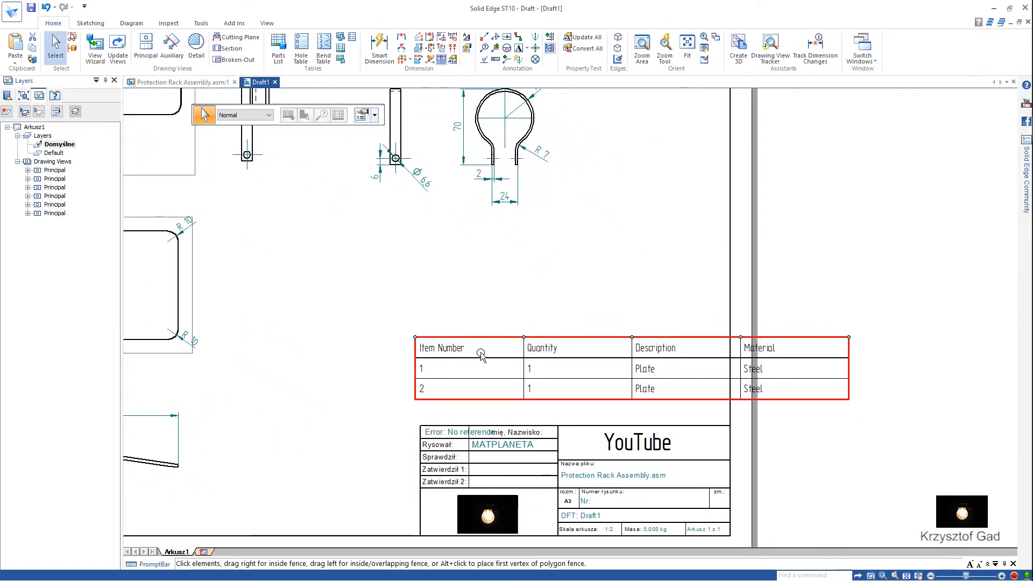
right_click(421, 338)
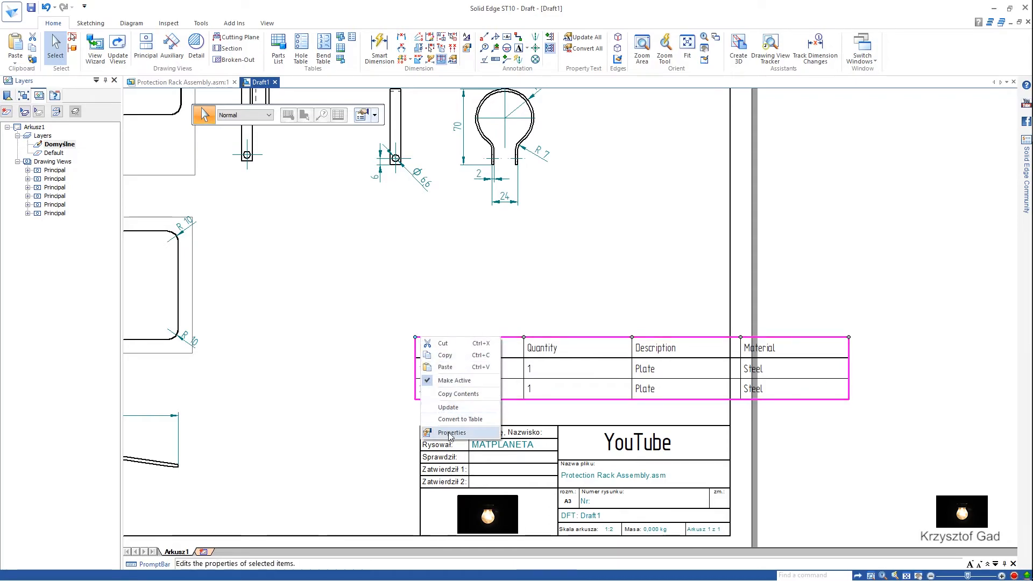
left_click(439, 400)
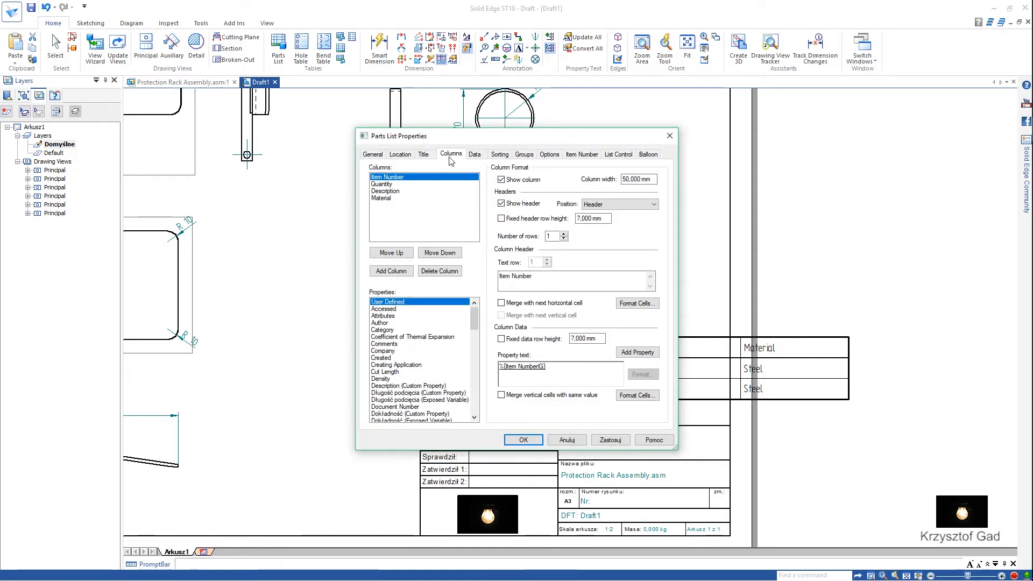
left_click(480, 157)
left_click_drag(395, 205, 605, 220)
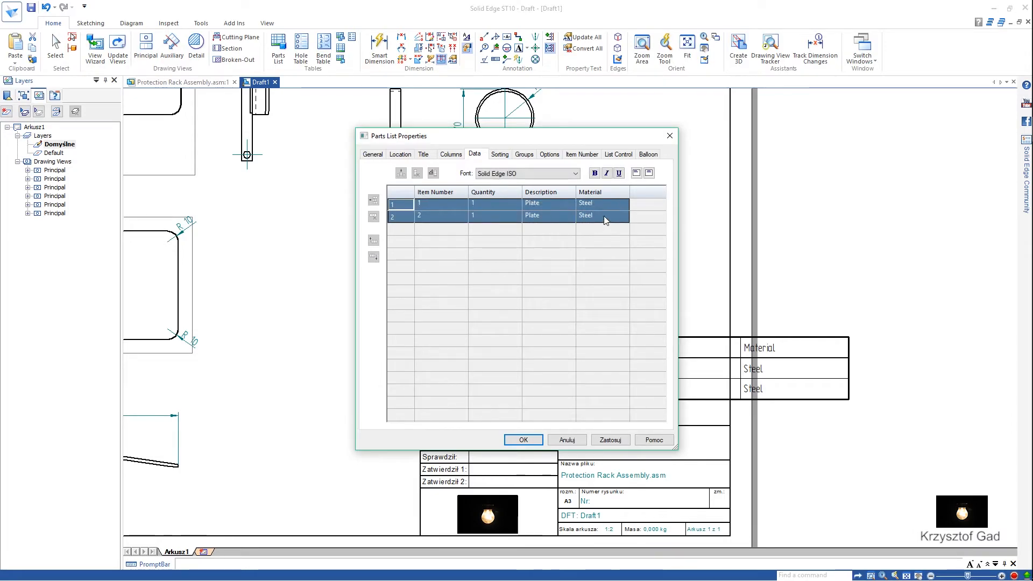
left_click(637, 173)
left_click(655, 200)
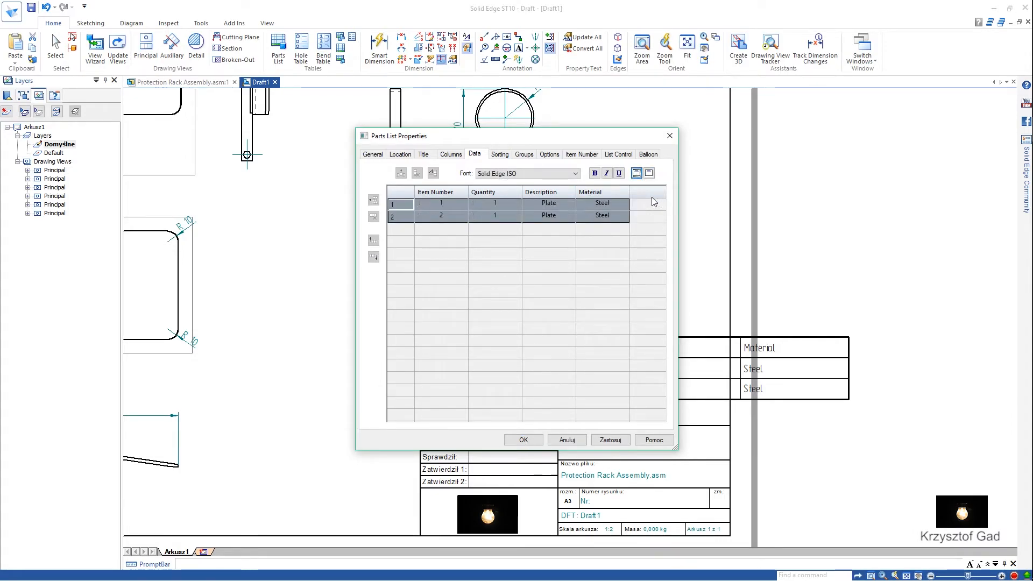
left_click(649, 173)
left_click(650, 206)
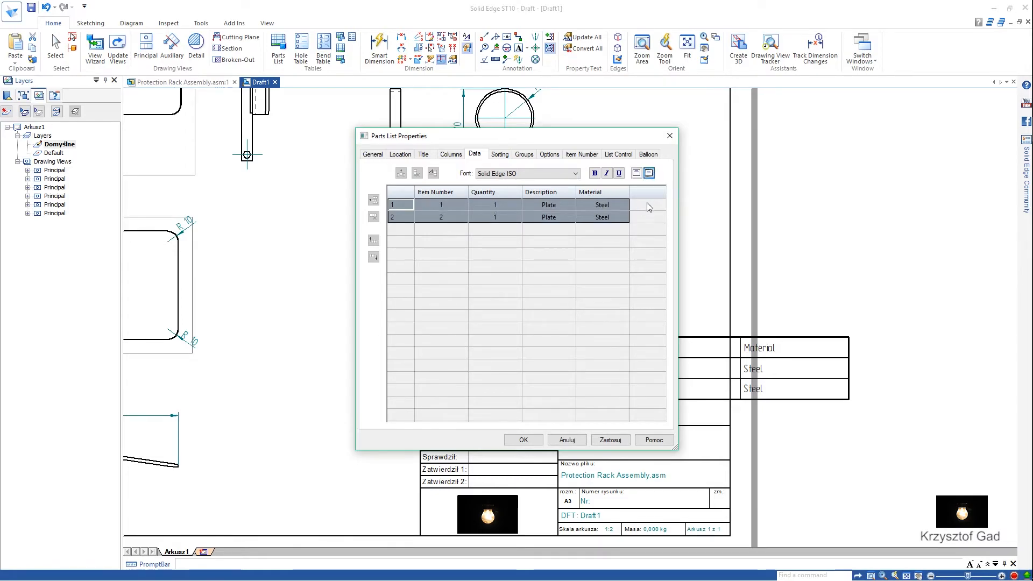
left_click(523, 439)
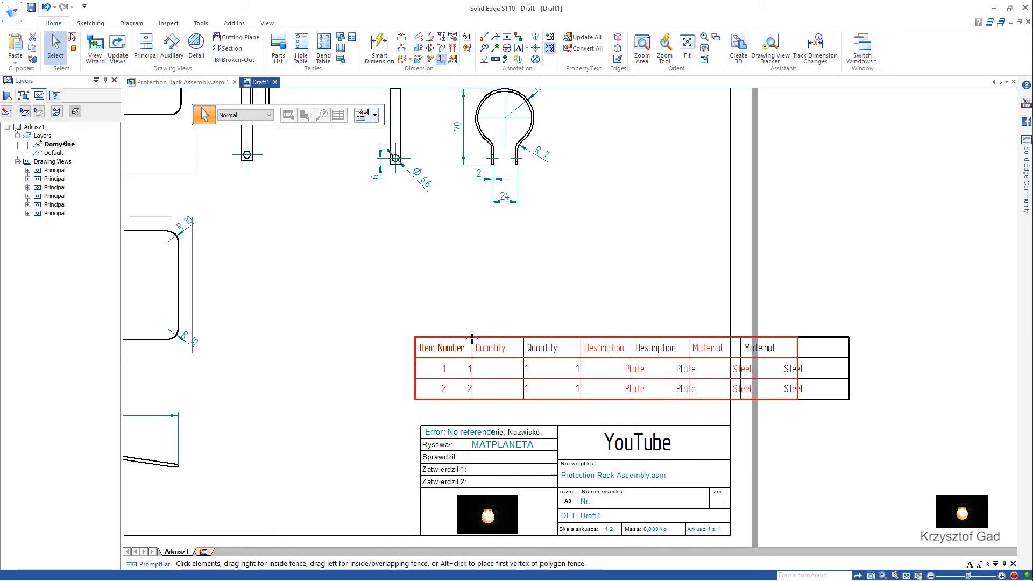
Narrow the parts list's Quantity, Description and Material columns to fit their header text.
left_click_drag(582, 338, 520, 340)
left_click_drag(625, 336, 572, 337)
left_click_drag(681, 336, 617, 337)
Move the parts list so it sits directly on top of the title block, flush with the drawing frame's right edge.
left_click_drag(428, 340, 534, 370)
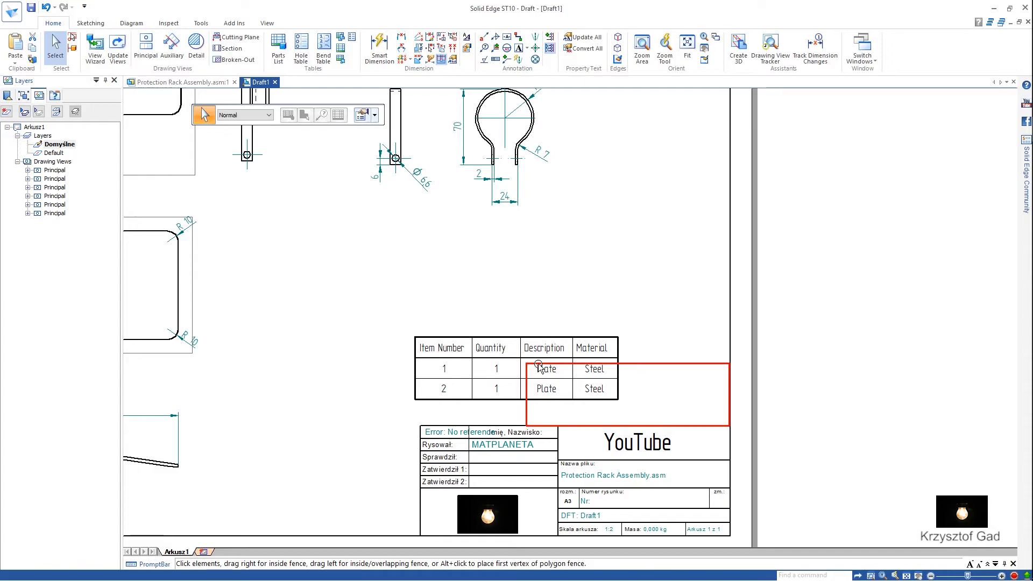
left_click_drag(538, 364, 537, 364)
left_click(536, 340)
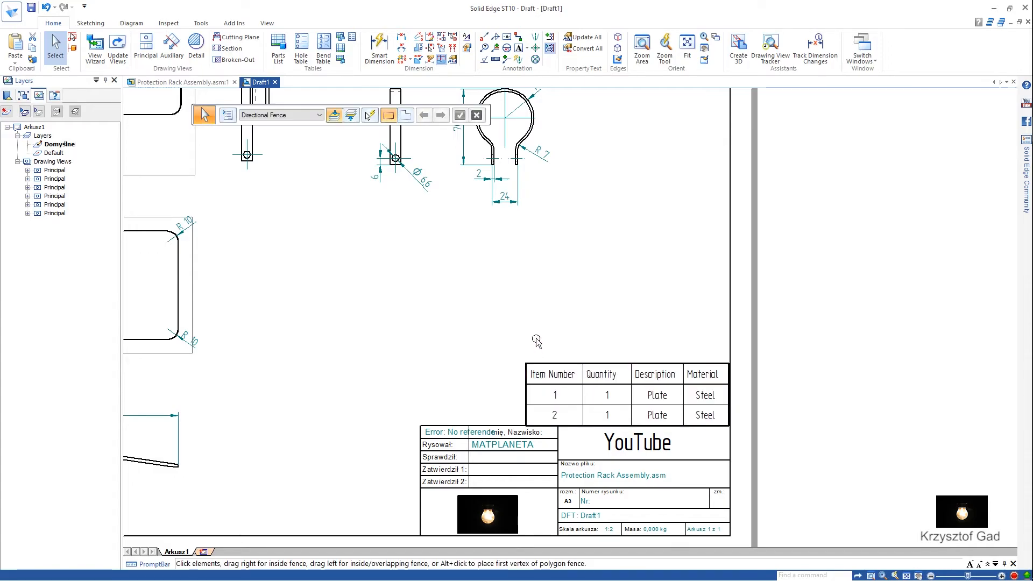
Attach a balloon with upper text 1 and lower text 1 to the left edge of the clamp plate's separate side view.
scroll(537, 340, "up", 1)
scroll(536, 339, "up", 2)
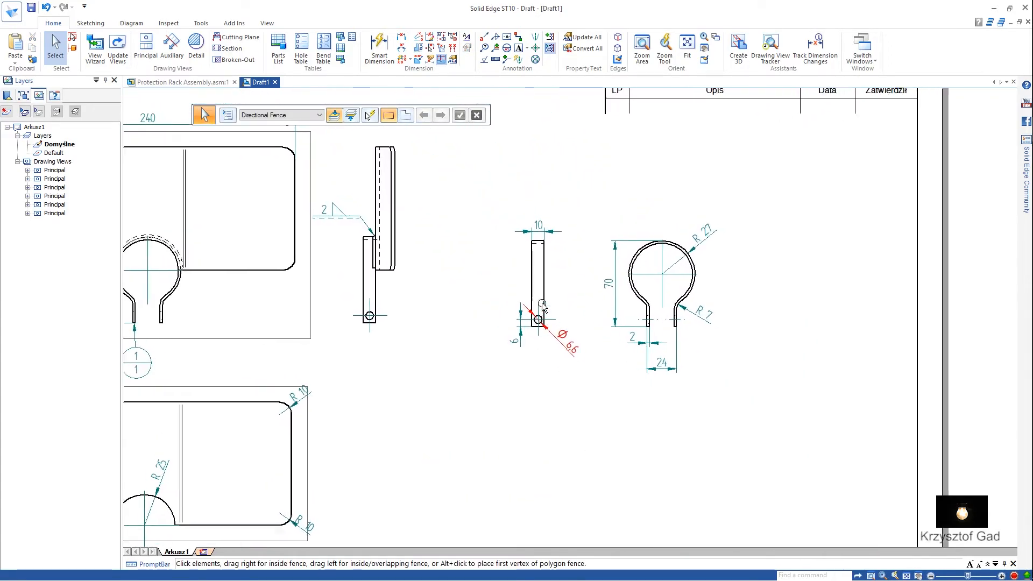
scroll(518, 126, "down", 3)
scroll(512, 105, "up", 4)
left_click(484, 48)
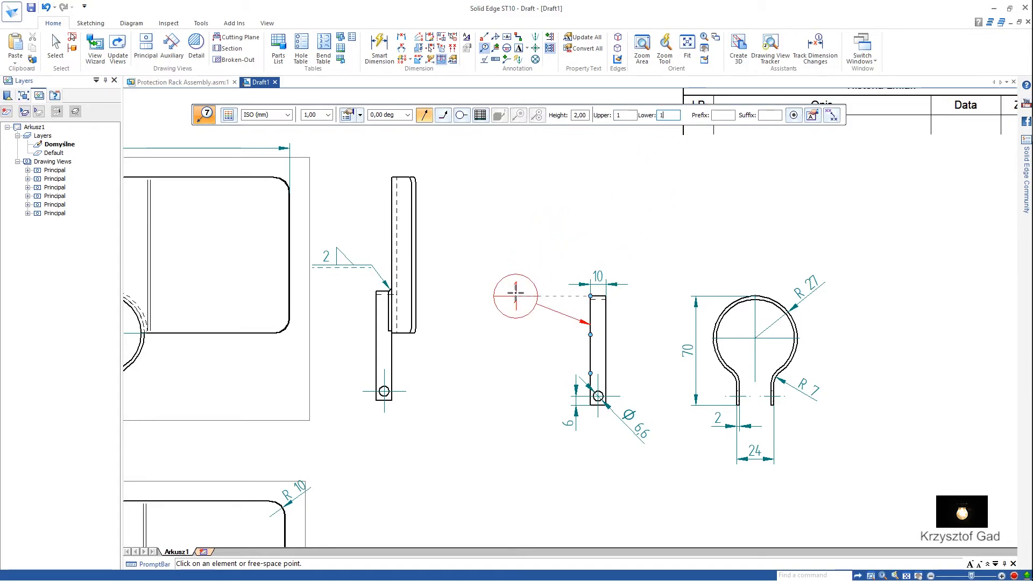
scroll(478, 382, "down", 3)
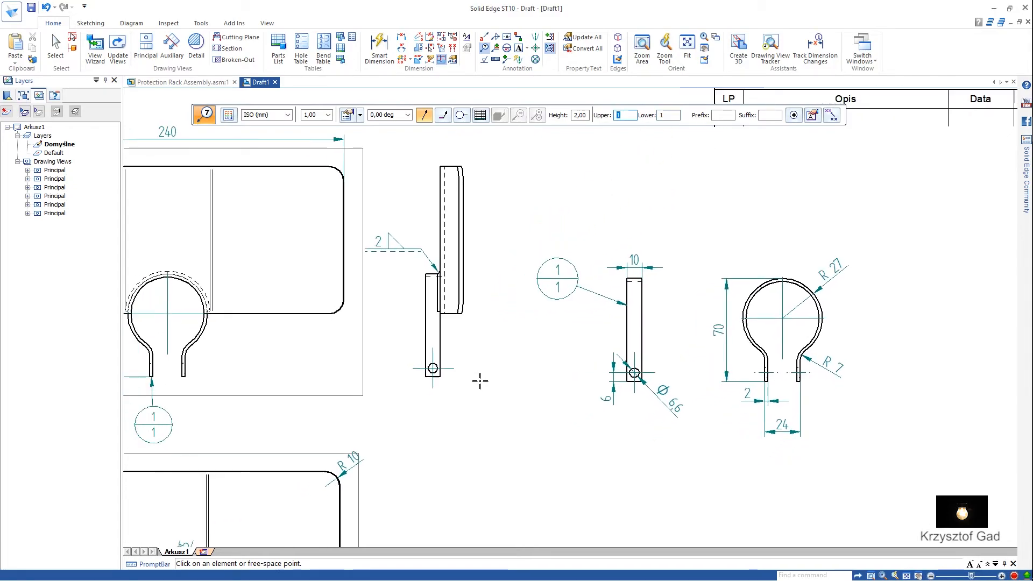
Attach a balloon with upper text 2 and lower text 1 to the upper-left corner of the separate Plate 2 front view.
scroll(558, 244, "up", 2)
scroll(558, 244, "up", 2)
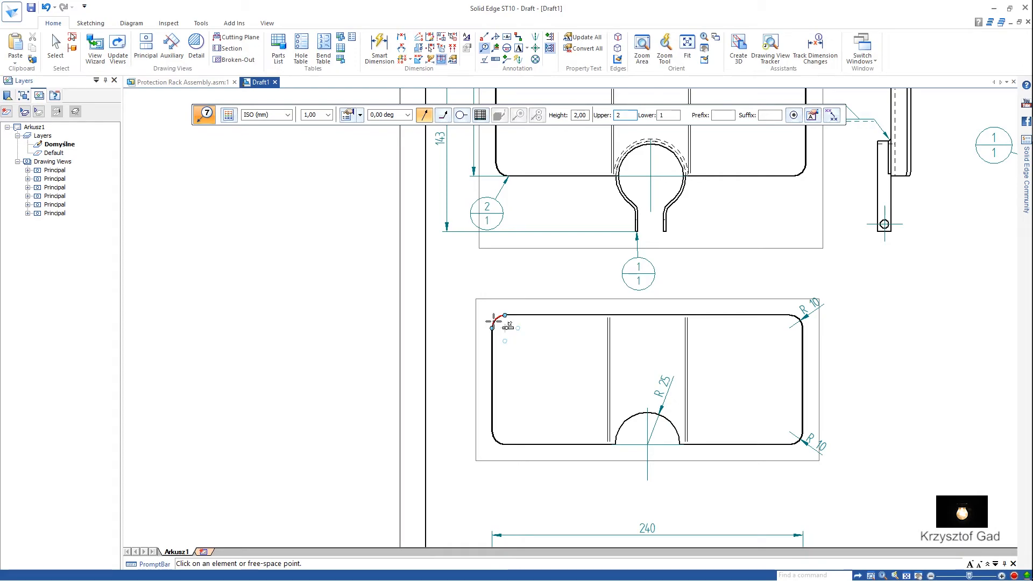
left_click(460, 294)
scroll(532, 358, "down", 3)
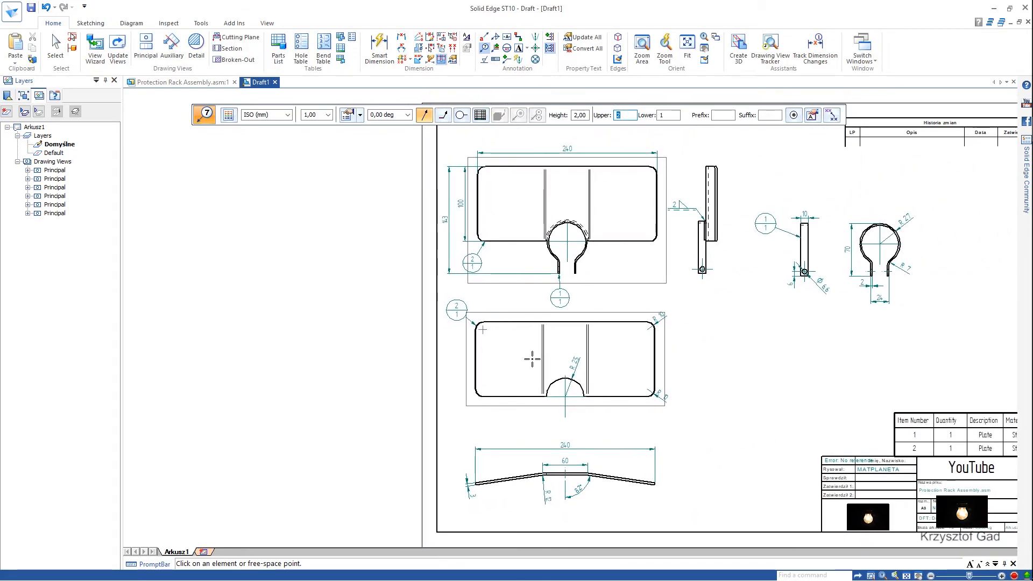
key("Escape")
Move the clamp plate's separate side view to the right, closer to its front view.
scroll(624, 438, "up", 2)
scroll(827, 414, "up", 3)
scroll(902, 386, "up", 5, "shift")
scroll(900, 387, "up", 1)
scroll(900, 387, "right", 6)
scroll(900, 387, "down", 2)
scroll(900, 387, "right", 2)
scroll(899, 387, "up", 2)
scroll(897, 387, "down", 1)
scroll(897, 387, "down", 3)
left_click_drag(640, 212, 701, 210)
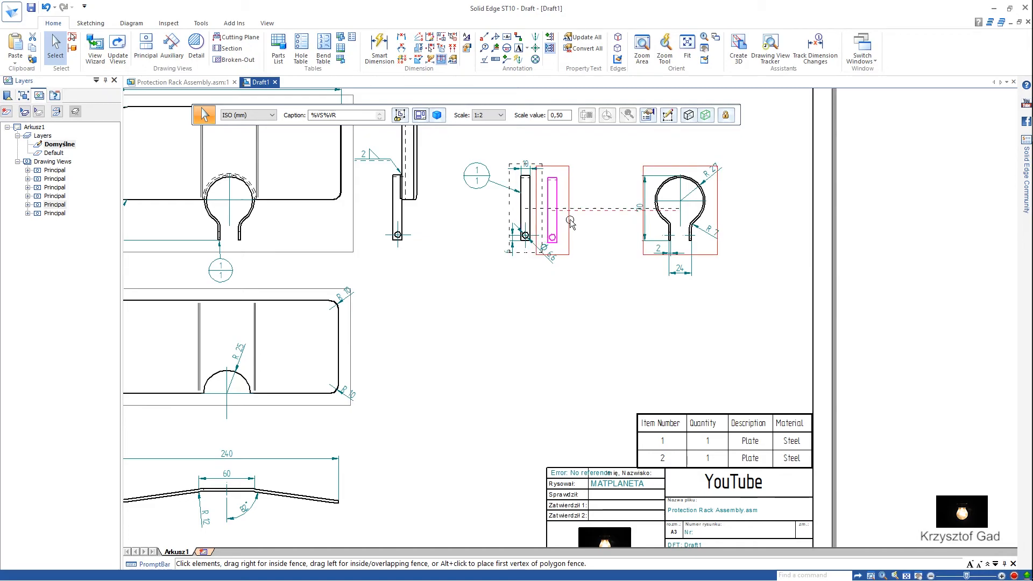
left_click(629, 307)
scroll(684, 379, "up", 3)
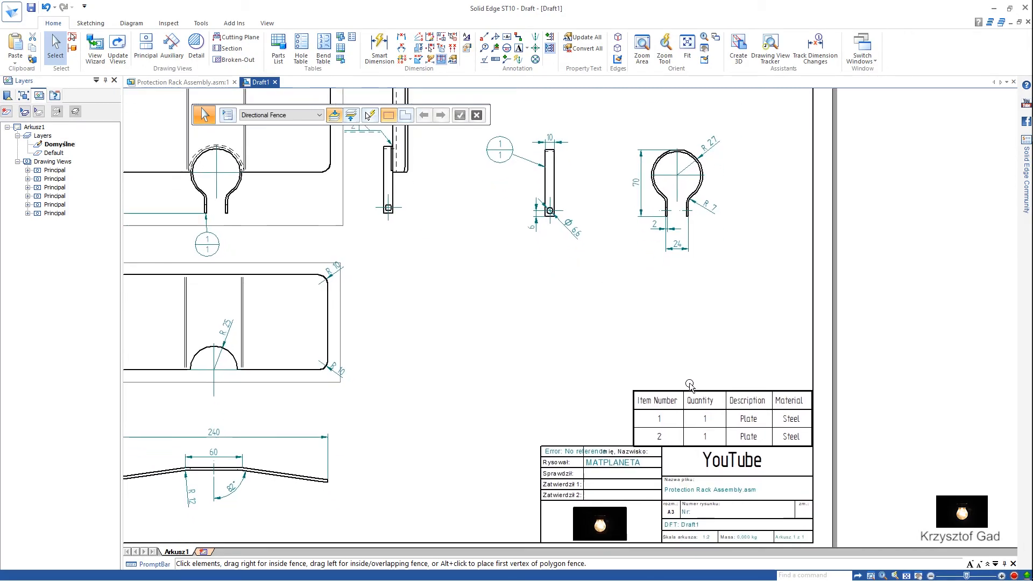